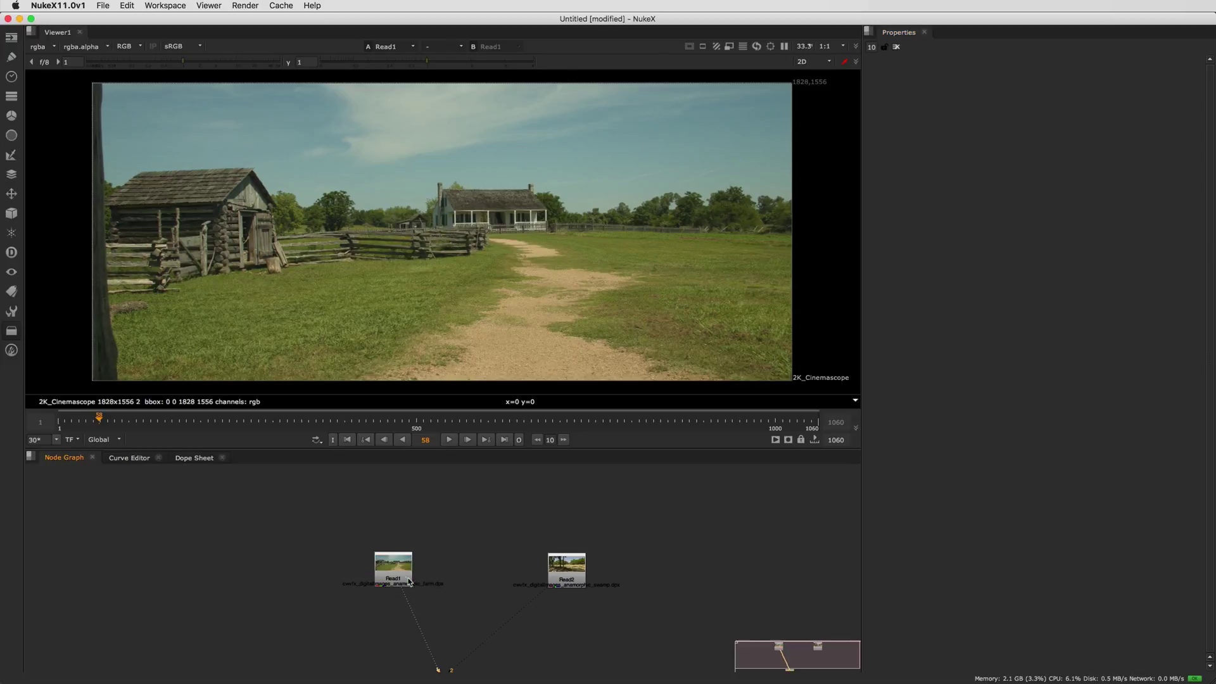
Step: Flip the viewer between the swamp and farm clips, ending on the farm frame
{"action": "left_click", "coordinate": [566, 570]}
{"action": "key", "text": "2"}
{"action": "key", "text": "1"}
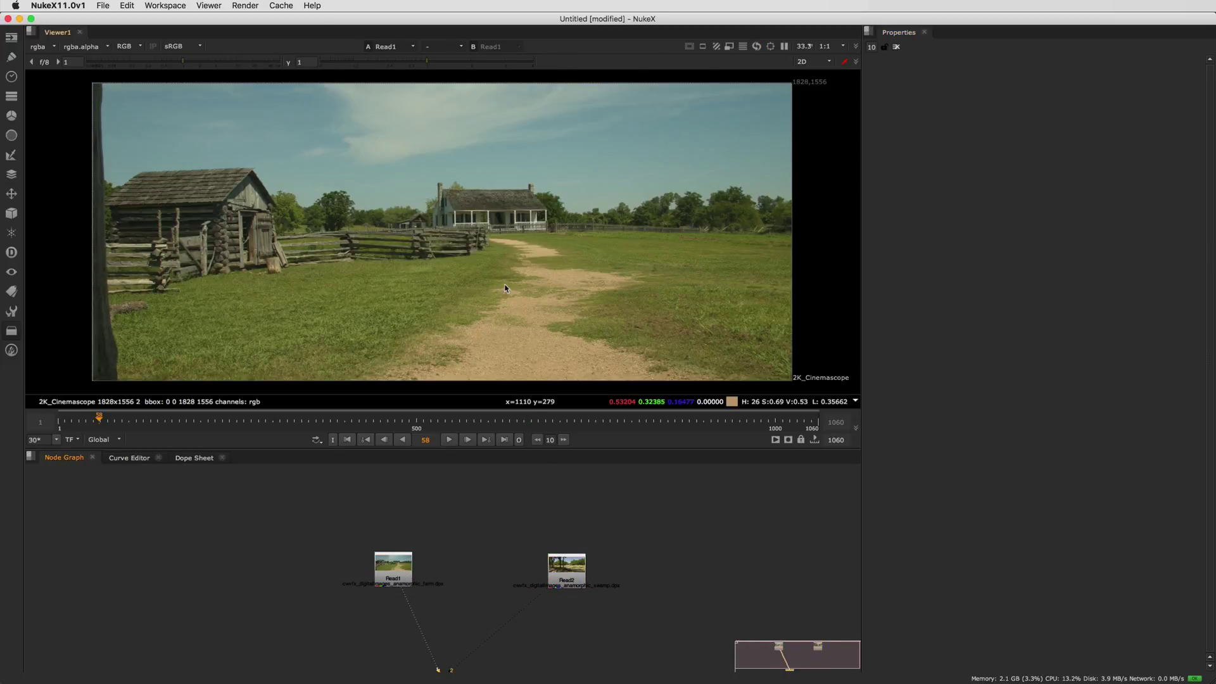
{"action": "key", "text": "2"}
{"action": "scroll", "coordinate": [503, 294], "scroll_direction": "down", "scroll_amount": 1}
{"action": "key", "text": "1"}
{"action": "scroll", "coordinate": [503, 294], "scroll_direction": "up", "scroll_amount": 1}
{"action": "key", "text": "2"}
{"action": "key", "text": "1"}
{"action": "scroll", "coordinate": [502, 294], "scroll_direction": "up", "scroll_amount": 1}
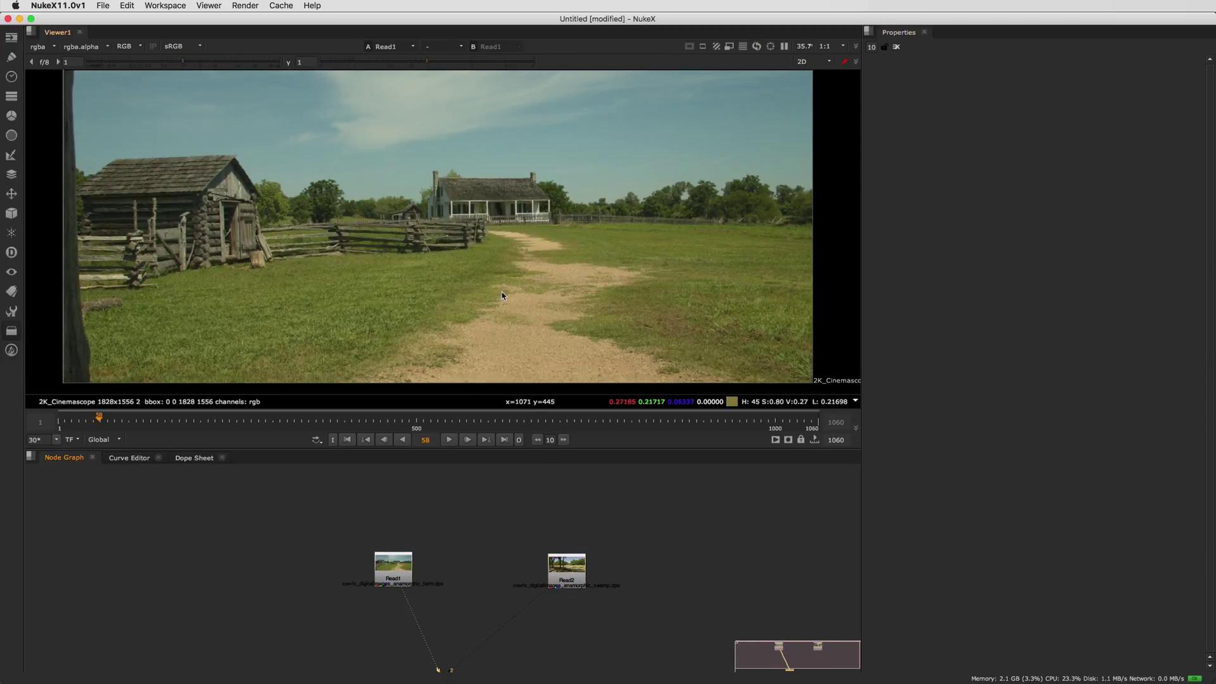
{"action": "scroll", "coordinate": [502, 296], "scroll_direction": "down", "scroll_amount": 1}
{"action": "key", "text": "2"}
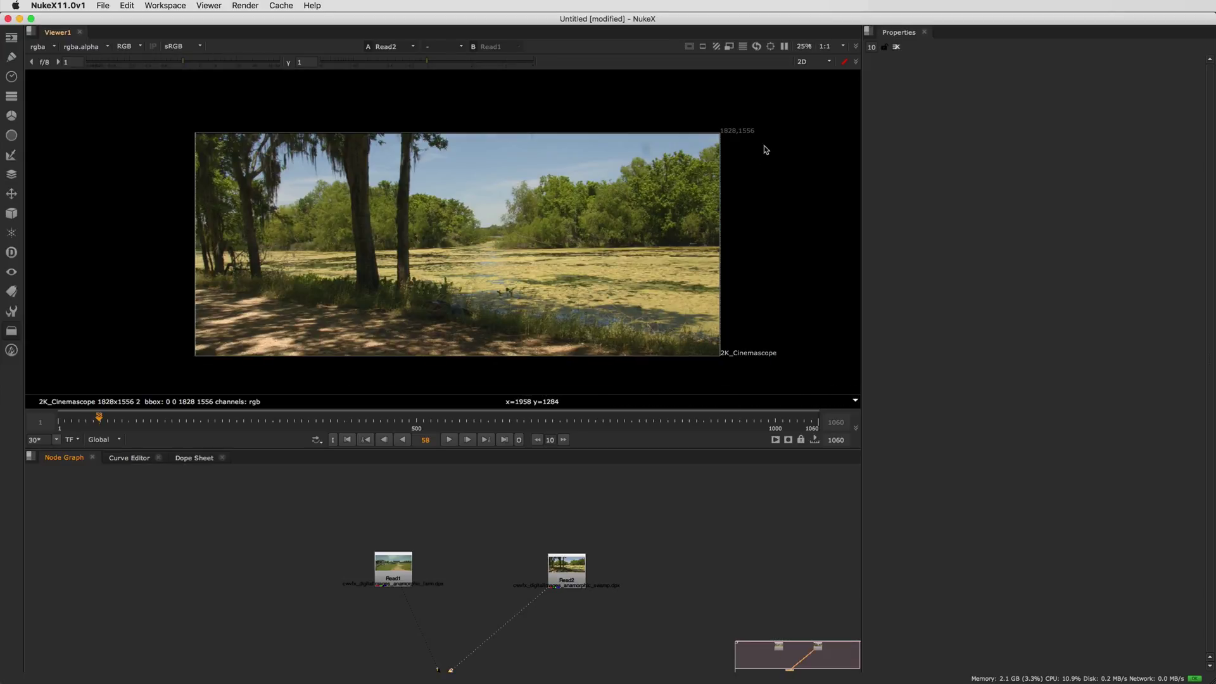
{"action": "key", "text": "1"}
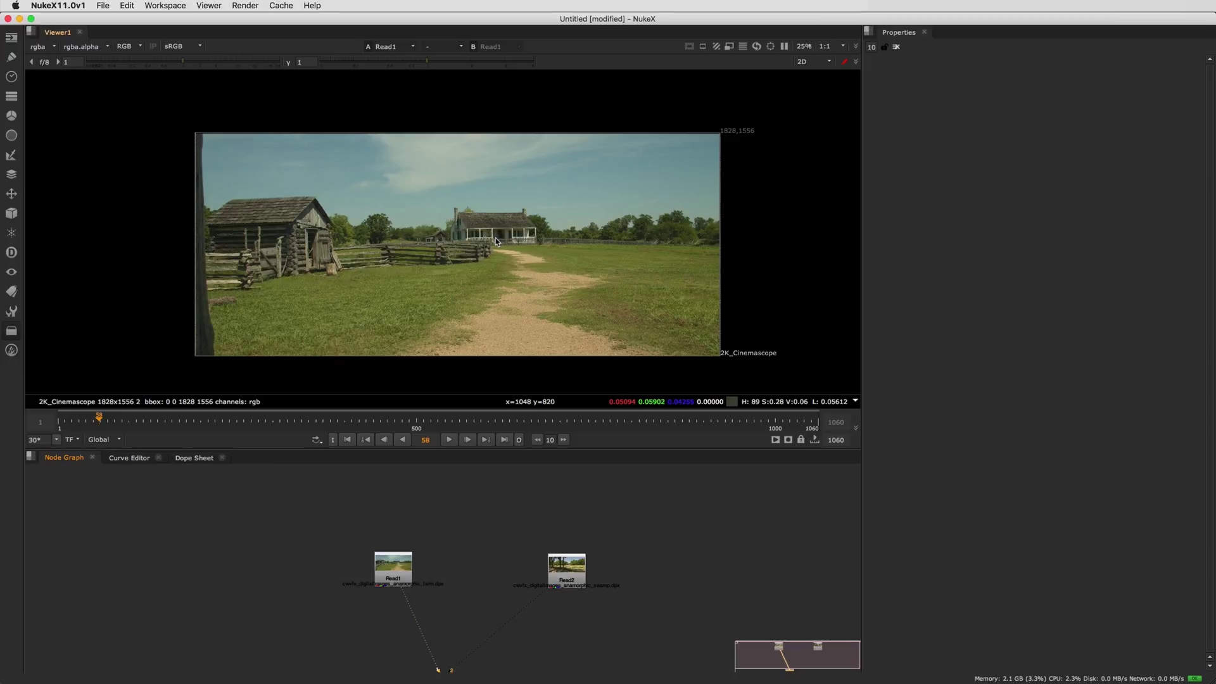
Step: Open Read1's properties and review its 2K_Cinemascope 1828x1556 format list
{"action": "left_click", "coordinate": [396, 581]}
{"action": "double_click", "coordinate": [396, 582]}
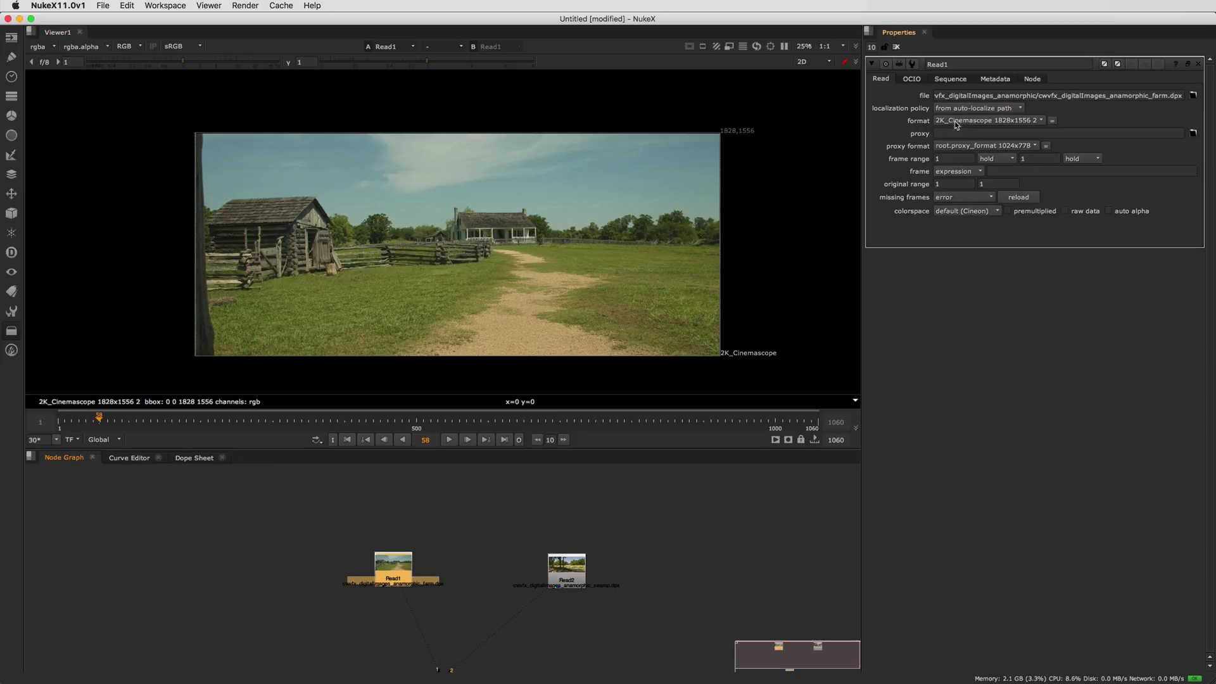
{"action": "left_click", "coordinate": [999, 123]}
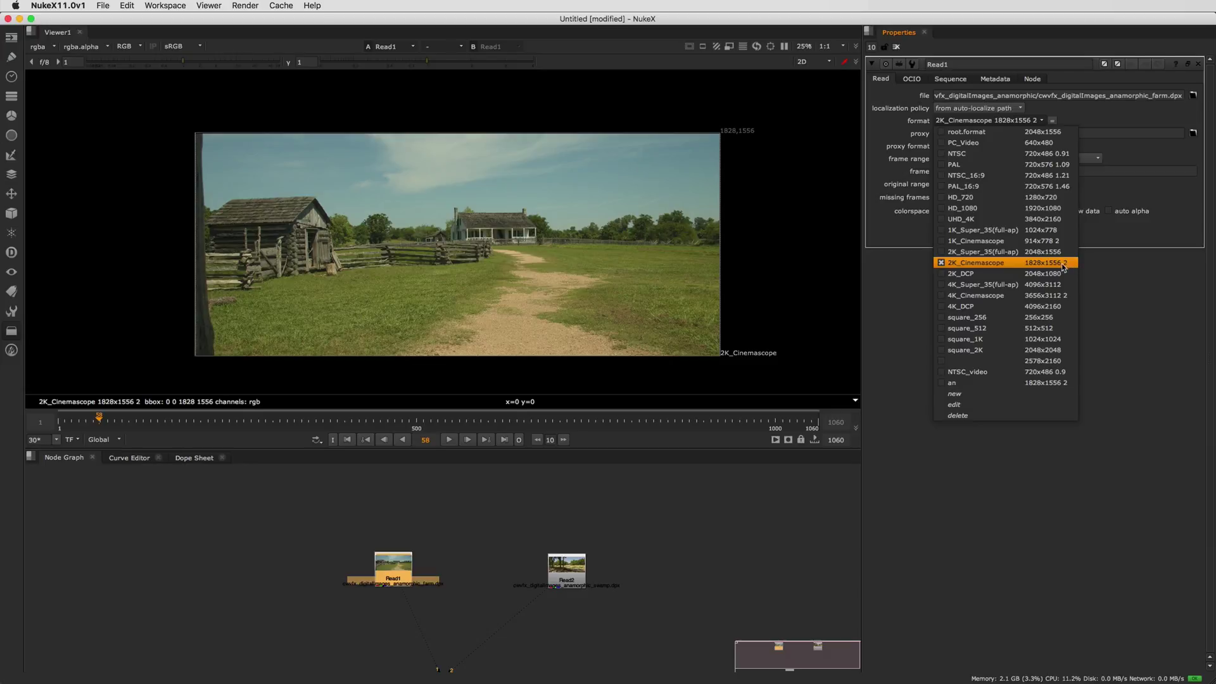
{"action": "left_click", "coordinate": [1007, 262]}
{"action": "scroll", "coordinate": [463, 228], "scroll_direction": "up", "scroll_amount": 10}
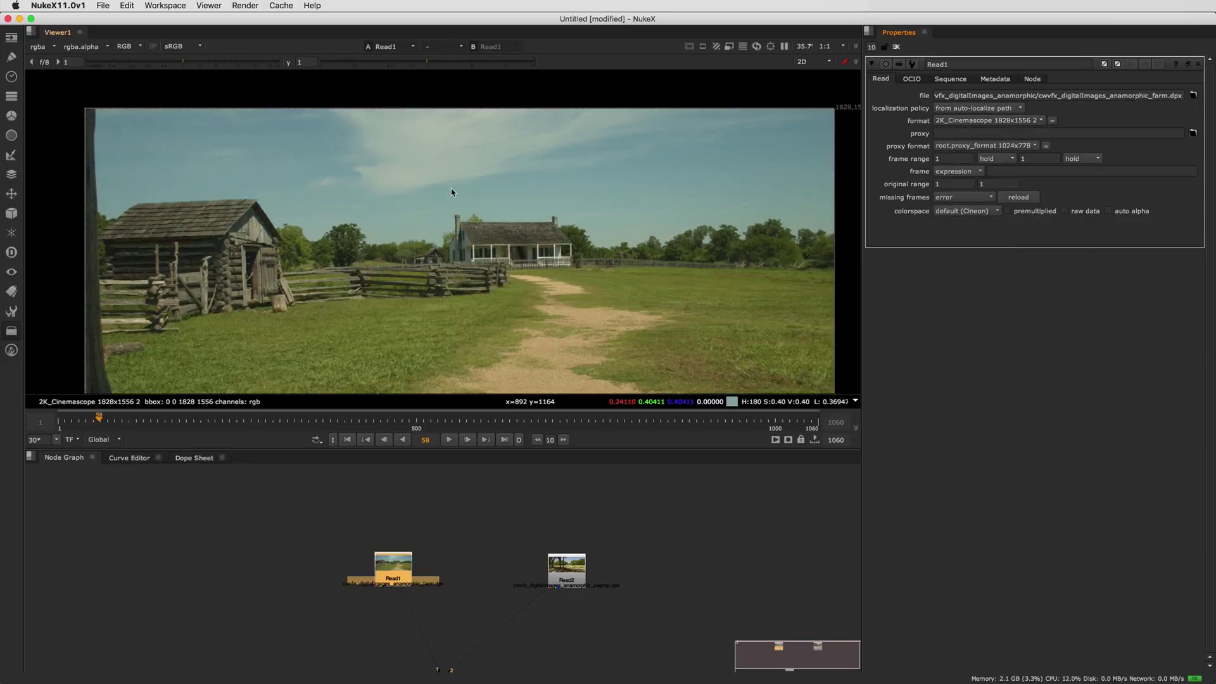
{"action": "middle_click_drag", "start_coordinate": [513, 318], "coordinate": [514, 117]}
{"action": "scroll", "coordinate": [499, 278], "scroll_direction": "up", "scroll_amount": 6}
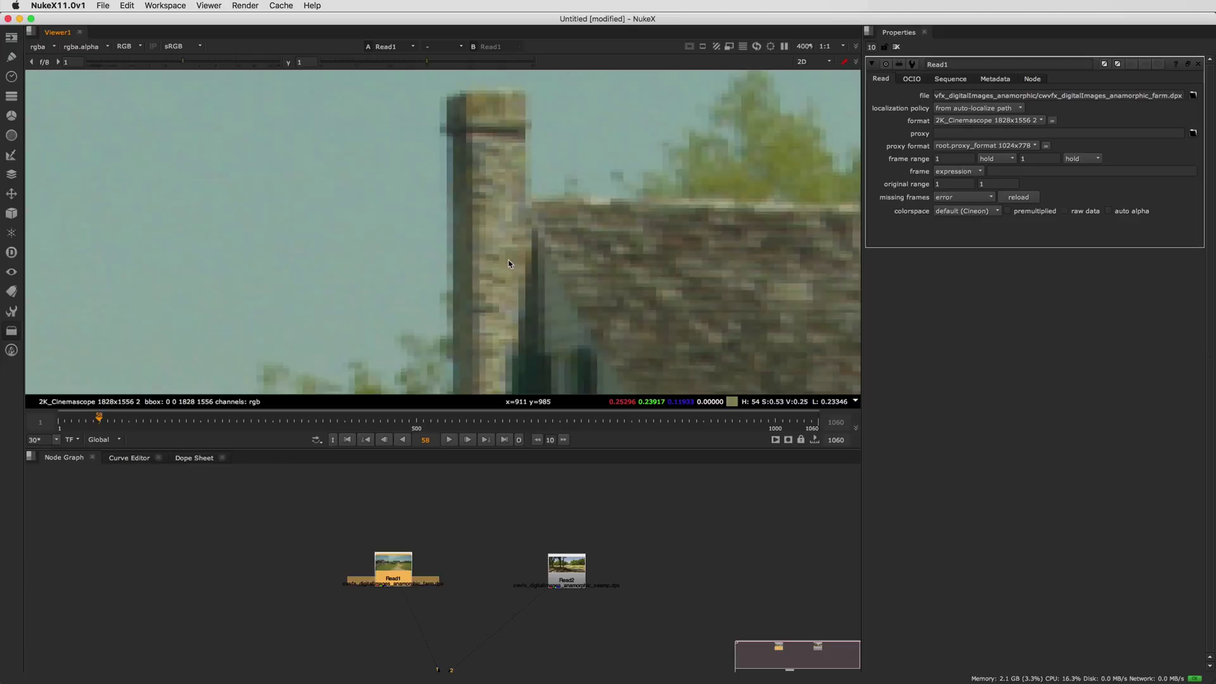
{"action": "scroll", "coordinate": [500, 278], "scroll_direction": "up", "scroll_amount": 3}
{"action": "scroll", "coordinate": [481, 266], "scroll_direction": "up", "scroll_amount": 3}
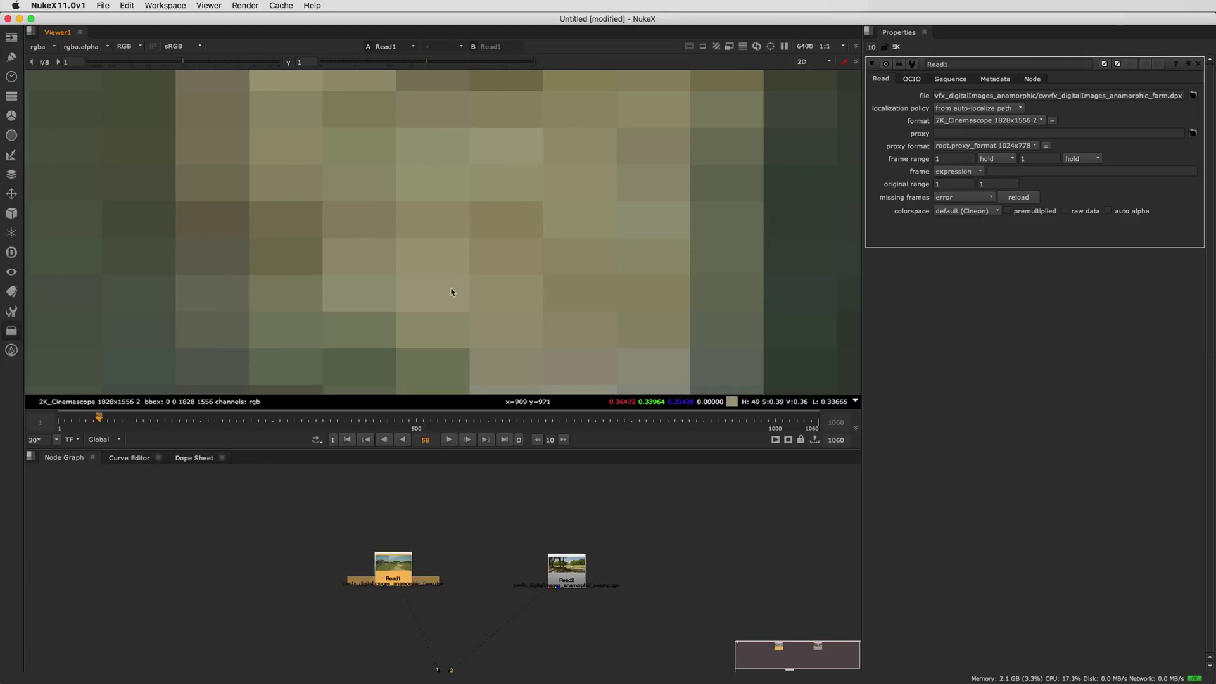
{"action": "scroll", "coordinate": [468, 265], "scroll_direction": "up", "scroll_amount": 2}
{"action": "scroll", "coordinate": [396, 231], "scroll_direction": "up", "scroll_amount": 2}
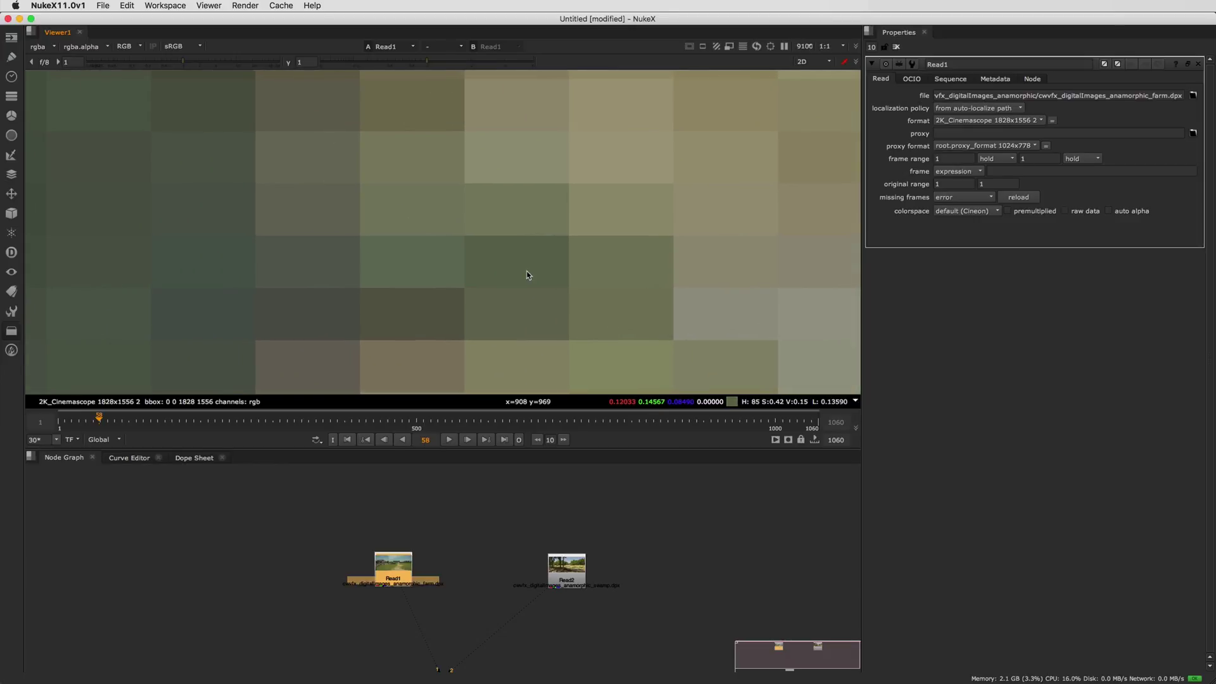
{"action": "scroll", "coordinate": [529, 272], "scroll_direction": "up", "scroll_amount": 2}
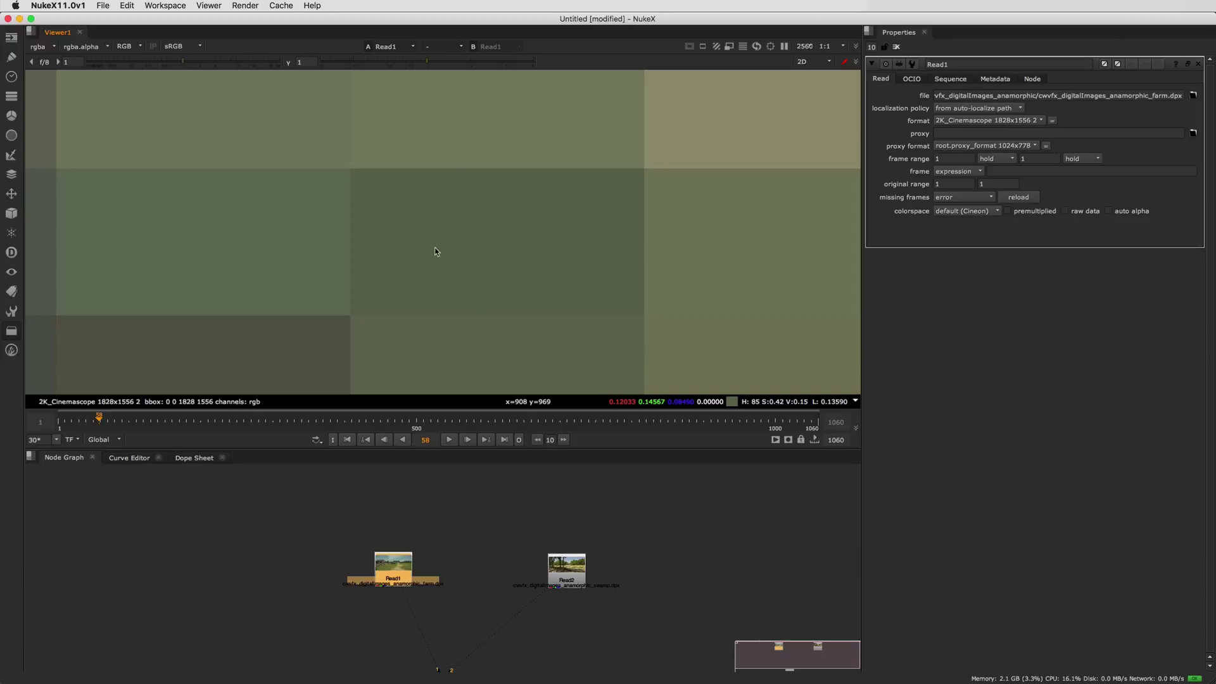
{"action": "scroll", "coordinate": [563, 287], "scroll_direction": "down", "scroll_amount": 5}
{"action": "key", "text": "f"}
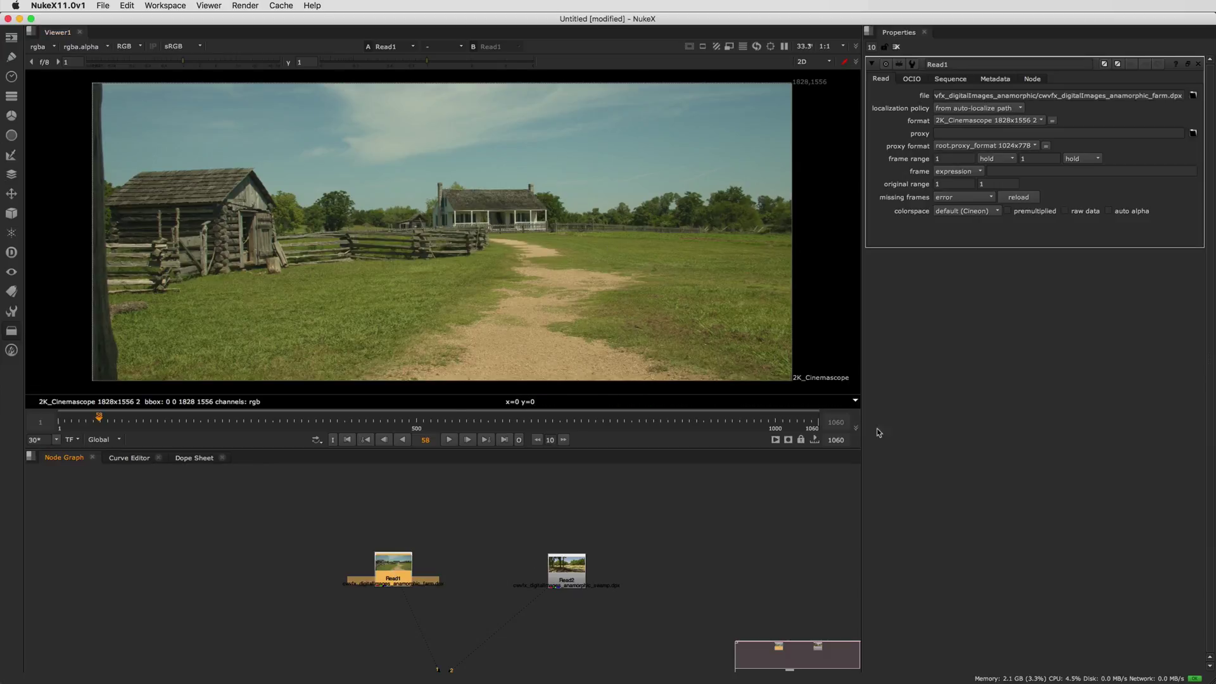
Step: Add a Reformat node after the farm Read node and view its output format choices
{"action": "key", "text": "Tab"}
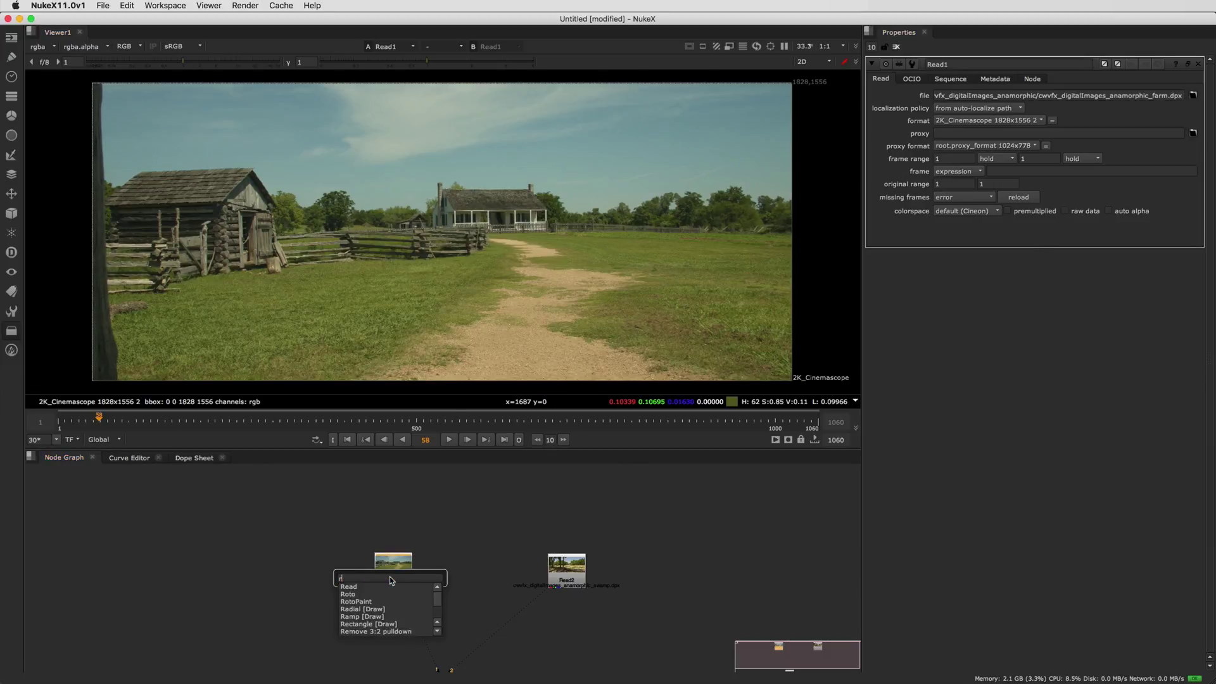
{"action": "type", "text": "reformat"}
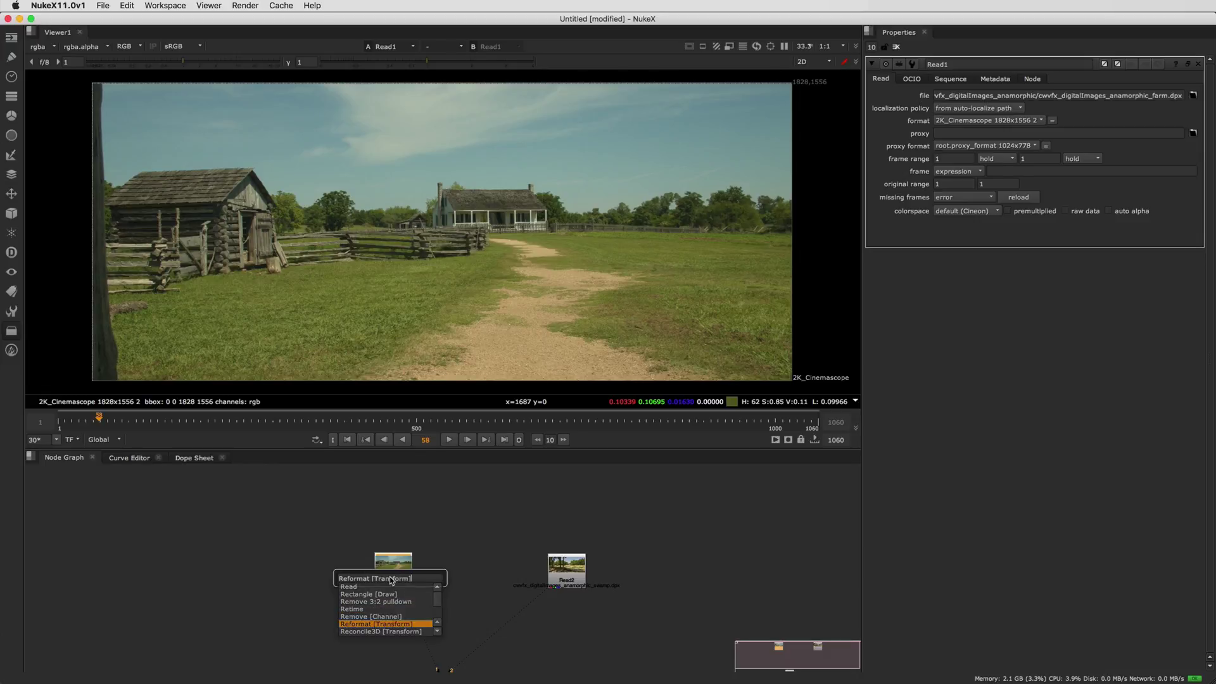
{"action": "key", "text": "Return"}
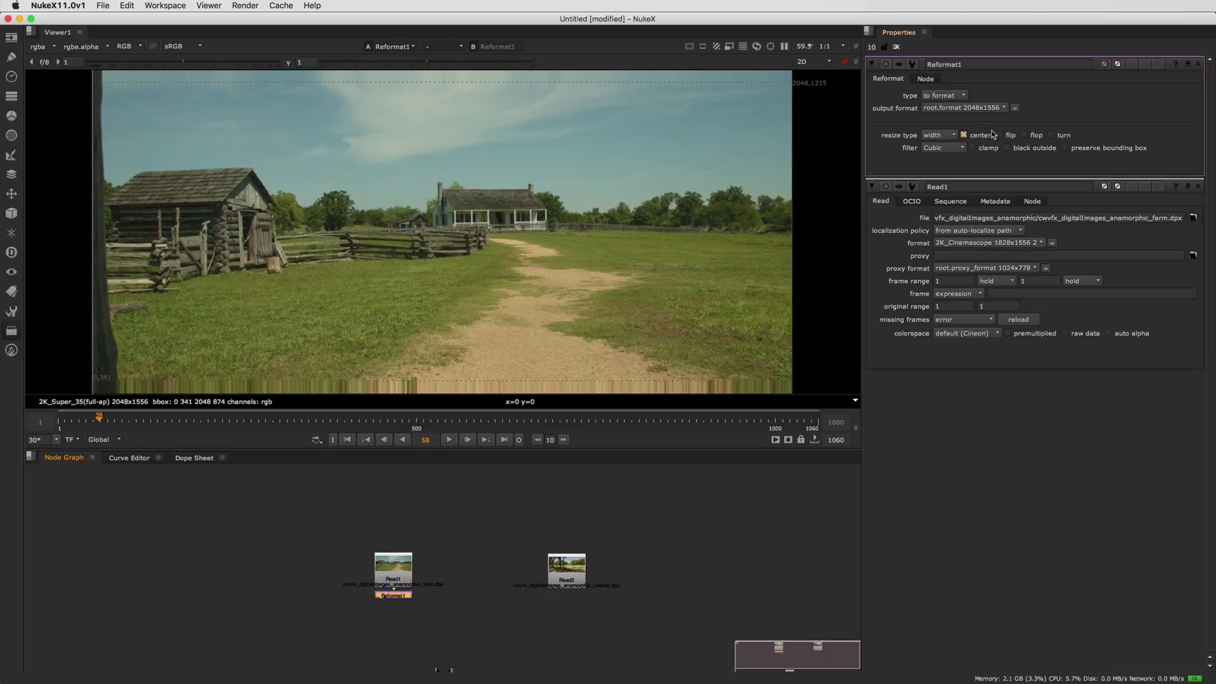
{"action": "left_click", "coordinate": [988, 109]}
Step: Create a custom 'test' output format of 1828x1556 with pixel aspect 1
{"action": "left_click", "coordinate": [966, 384]}
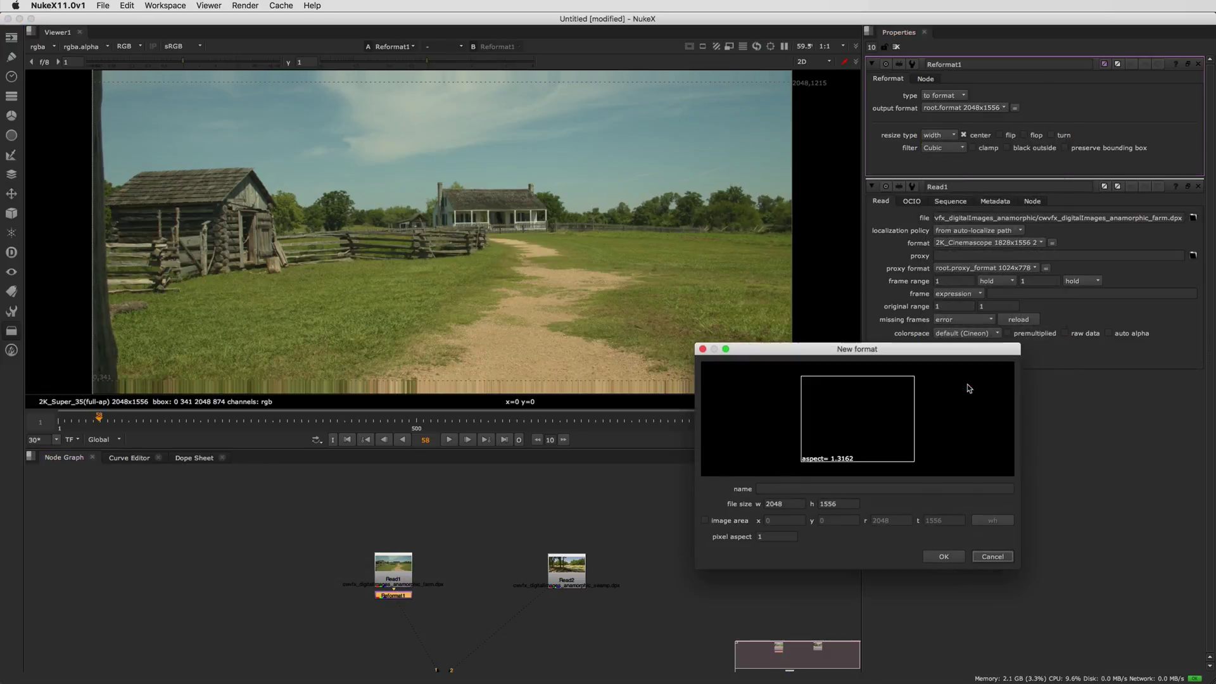
{"action": "left_click_drag", "start_coordinate": [844, 346], "coordinate": [542, 124]}
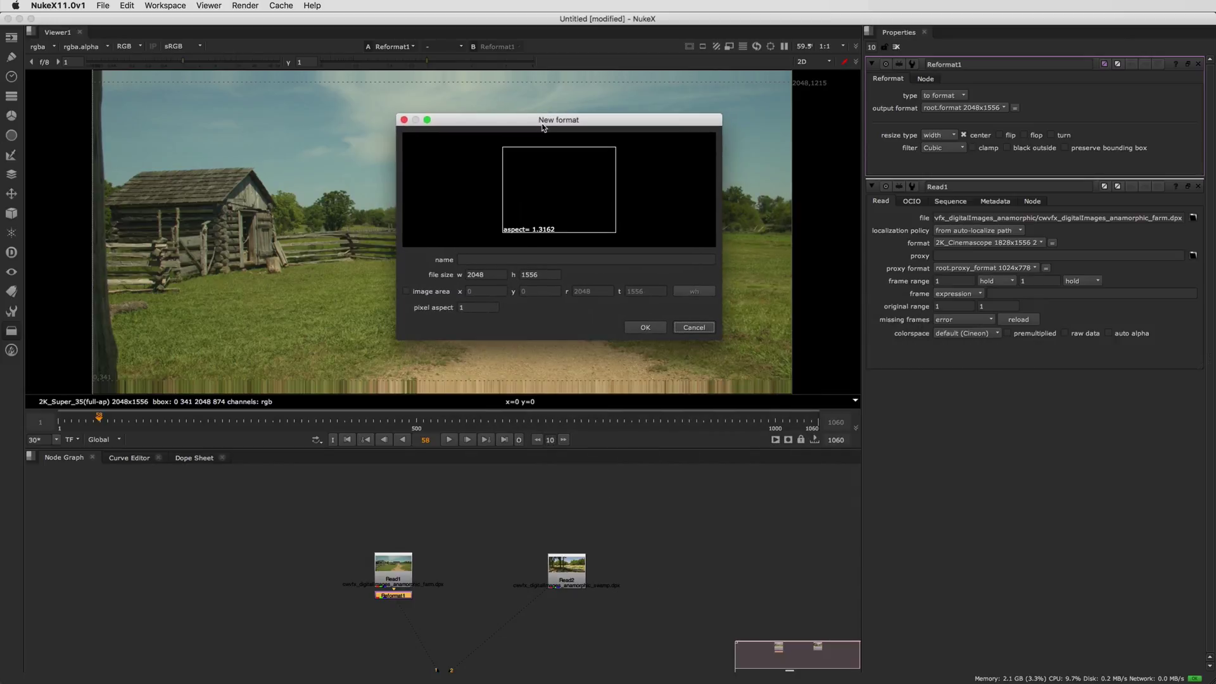
{"action": "double_click", "coordinate": [487, 274]}
{"action": "type", "text": "18"}
{"action": "left_click", "coordinate": [548, 277]}
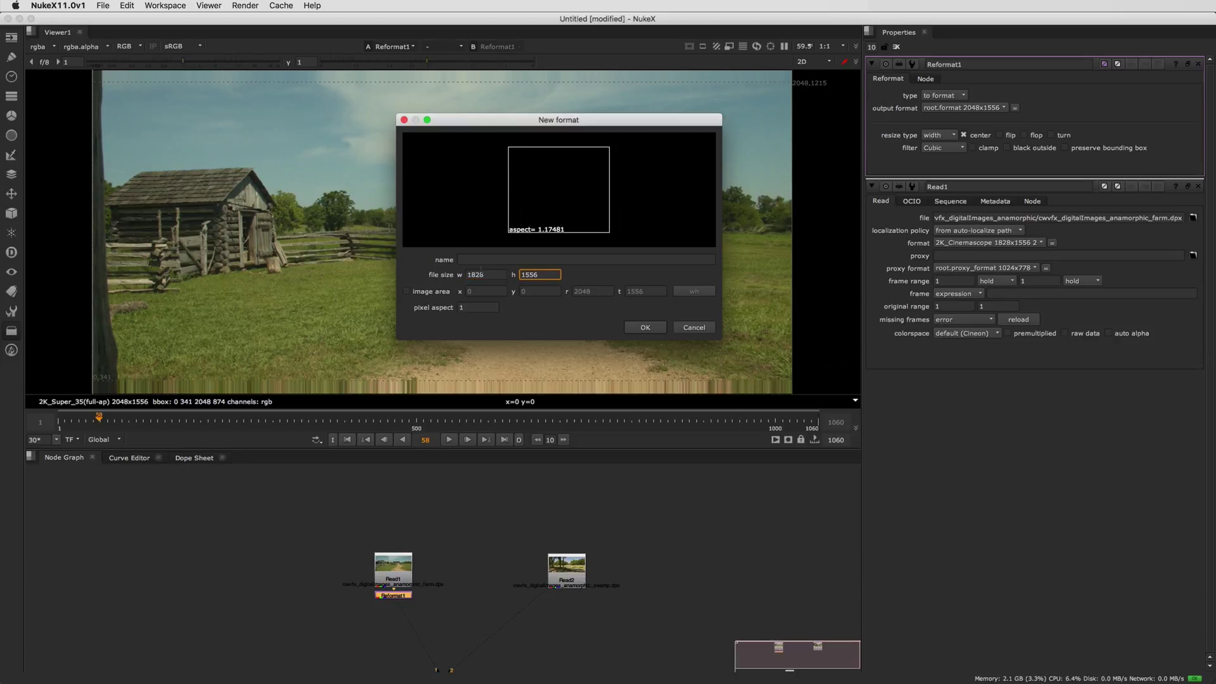
{"action": "double_click", "coordinate": [468, 310]}
{"action": "type", "text": "2"}
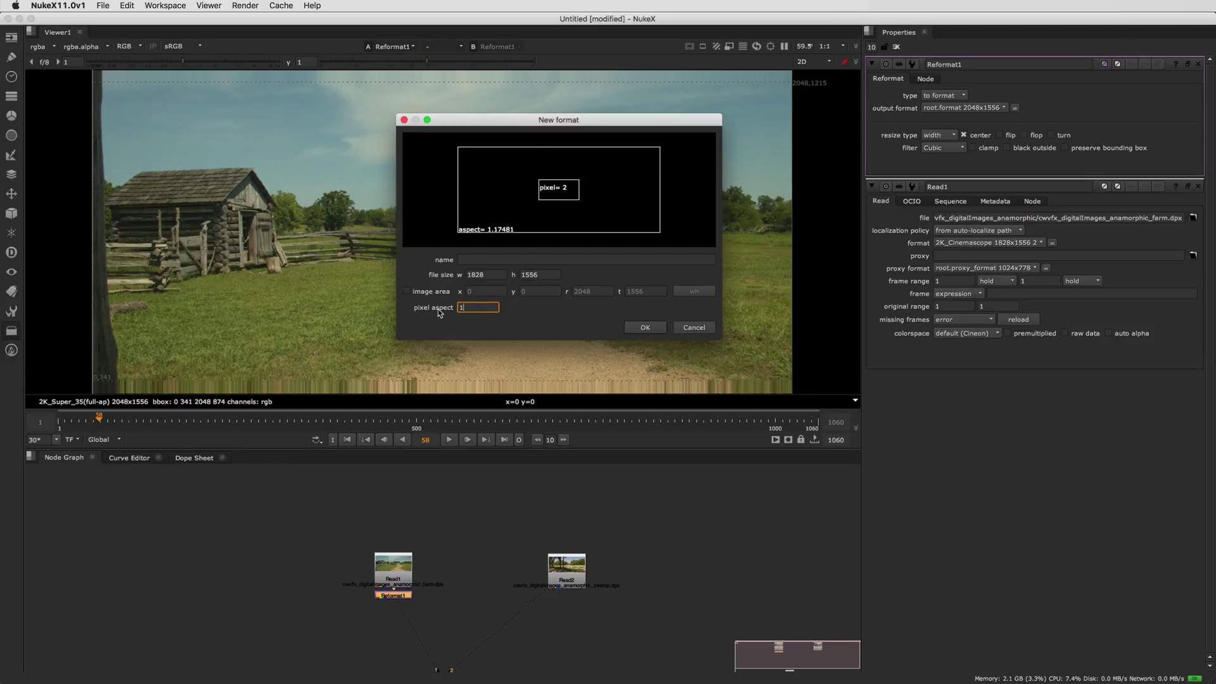
{"action": "key", "text": "Return"}
{"action": "left_click", "coordinate": [480, 260]}
{"action": "type", "text": "test"}
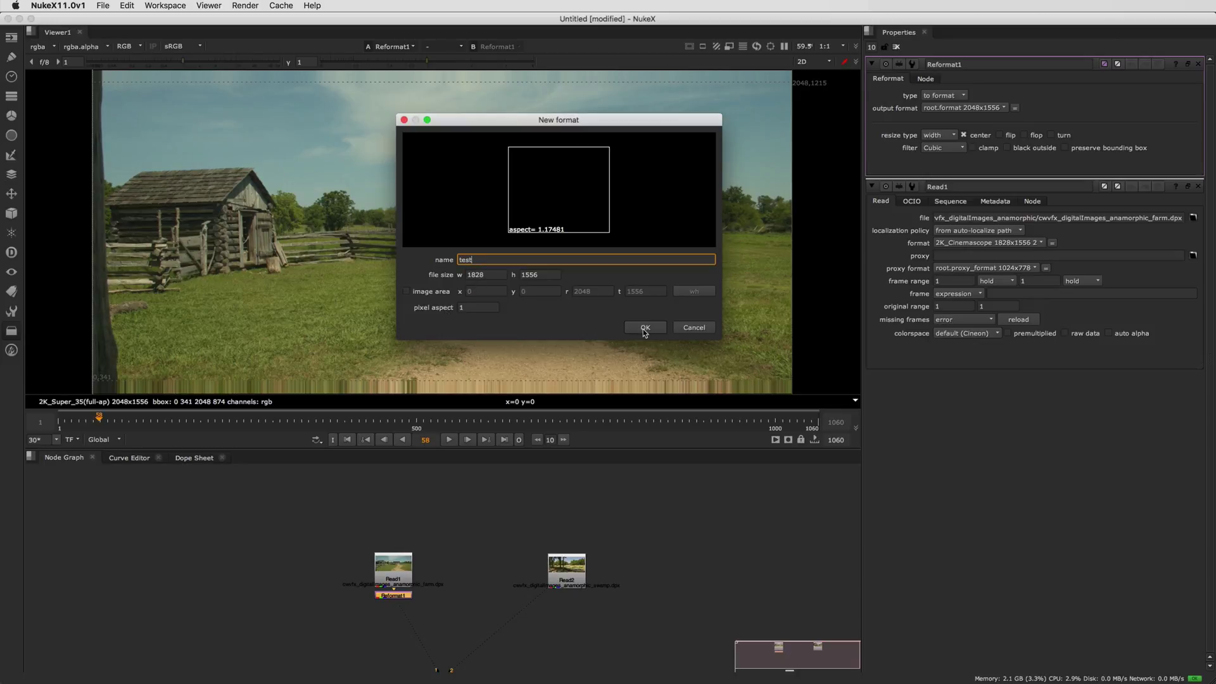
{"action": "left_click", "coordinate": [643, 328]}
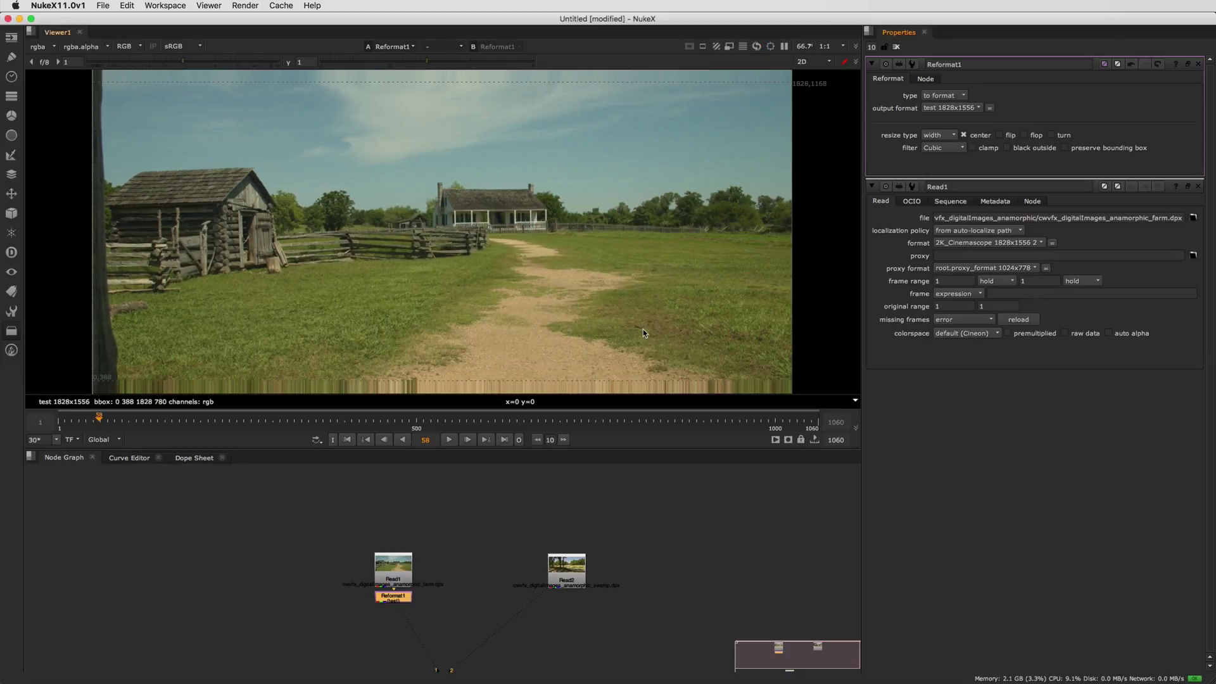
Step: Set the Reformat resize type to none and zoom out to see the whole squeezed frame
{"action": "left_click", "coordinate": [398, 612]}
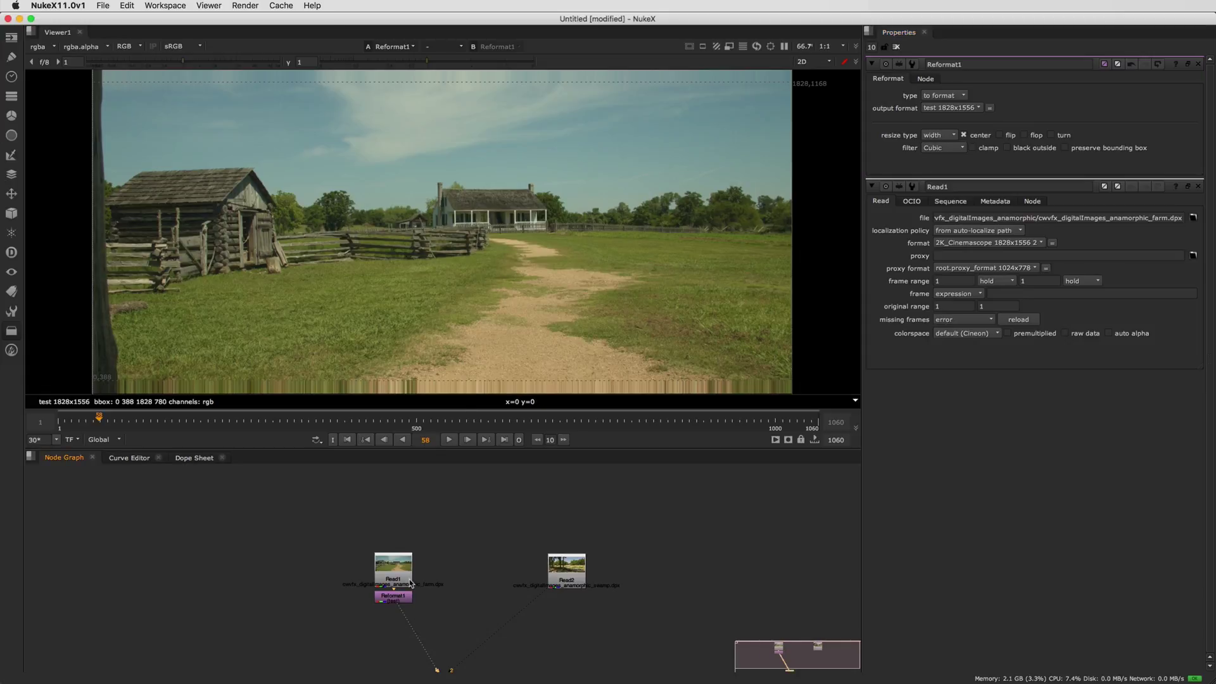
{"action": "left_click", "coordinate": [954, 139]}
{"action": "left_click", "coordinate": [954, 125]}
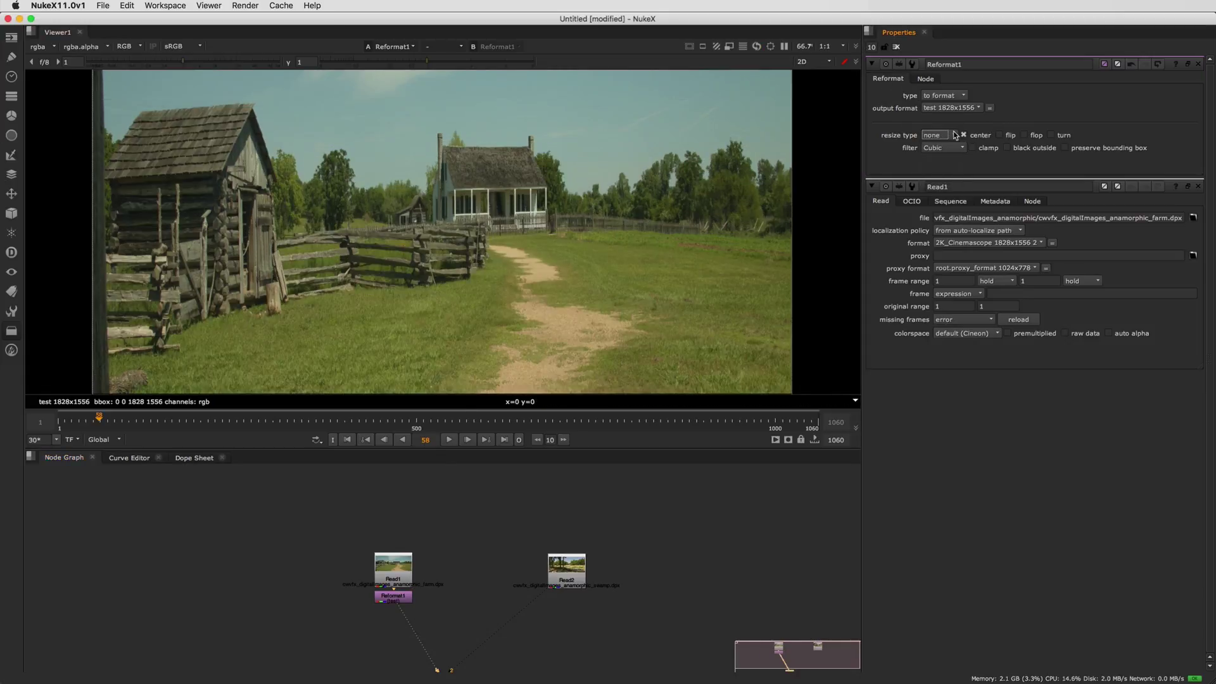
{"action": "scroll", "coordinate": [619, 212], "scroll_direction": "down", "scroll_amount": 3}
{"action": "middle_click_drag", "start_coordinate": [605, 252], "coordinate": [523, 268]}
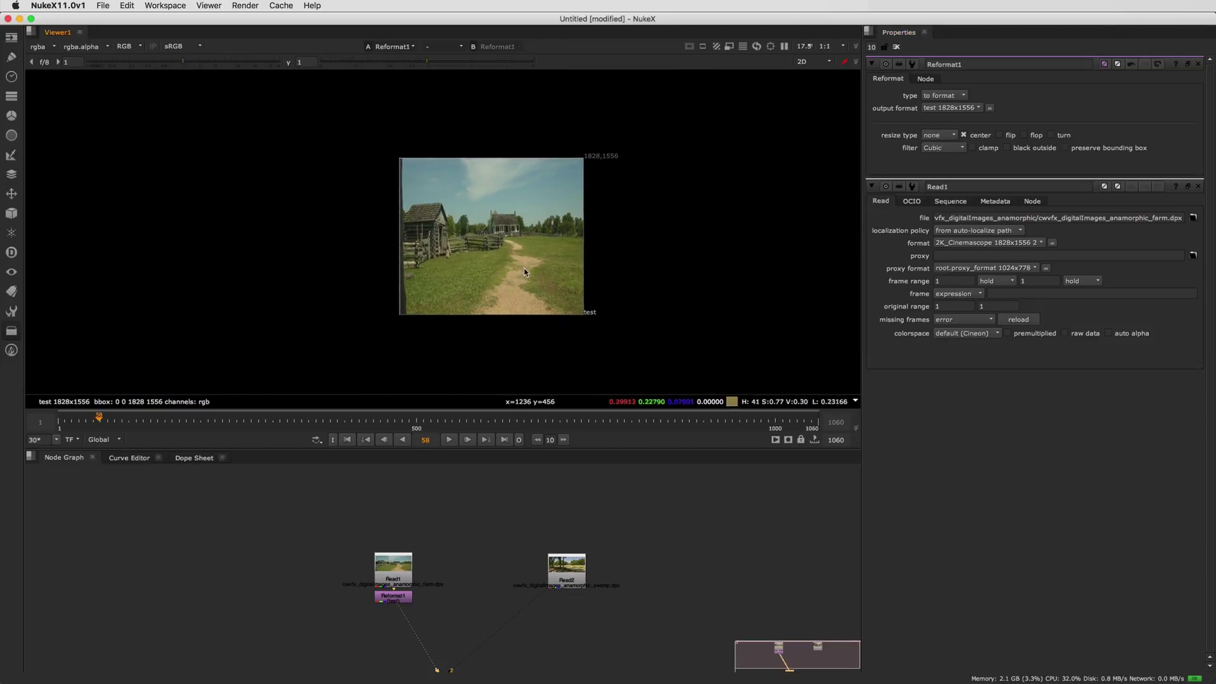
{"action": "scroll", "coordinate": [553, 265], "scroll_direction": "up", "scroll_amount": 1}
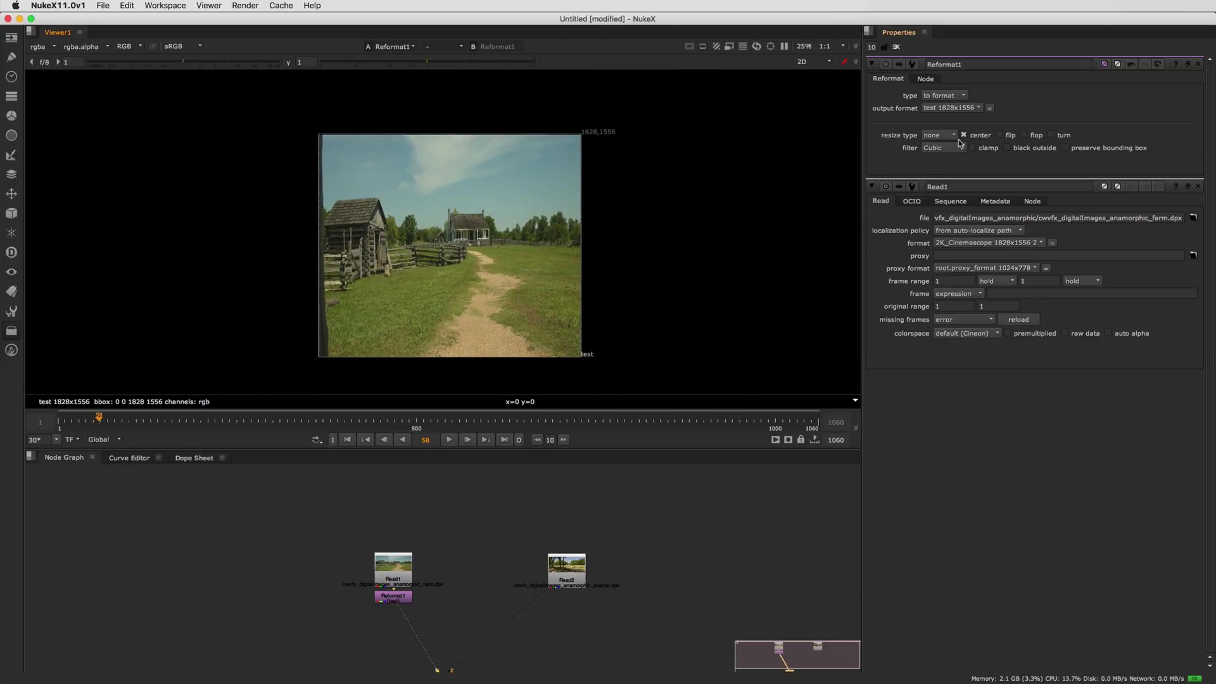
{"action": "scroll", "coordinate": [460, 265], "scroll_direction": "up", "scroll_amount": 2}
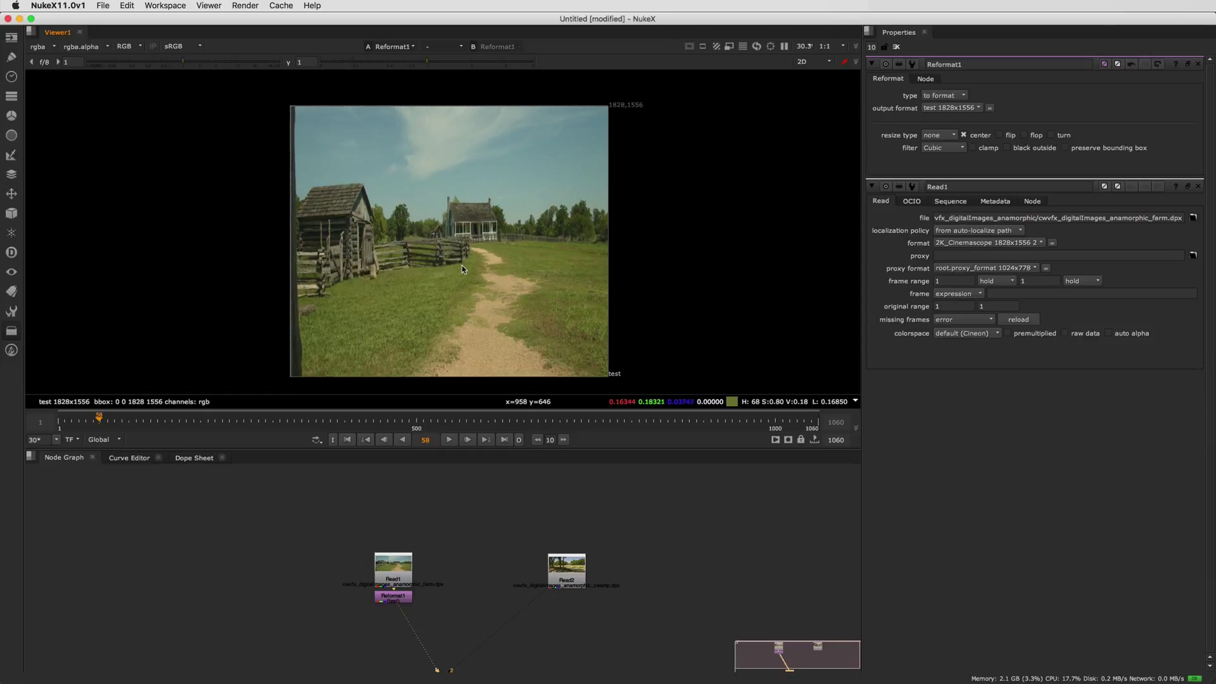
{"action": "scroll", "coordinate": [462, 265], "scroll_direction": "up", "scroll_amount": 1}
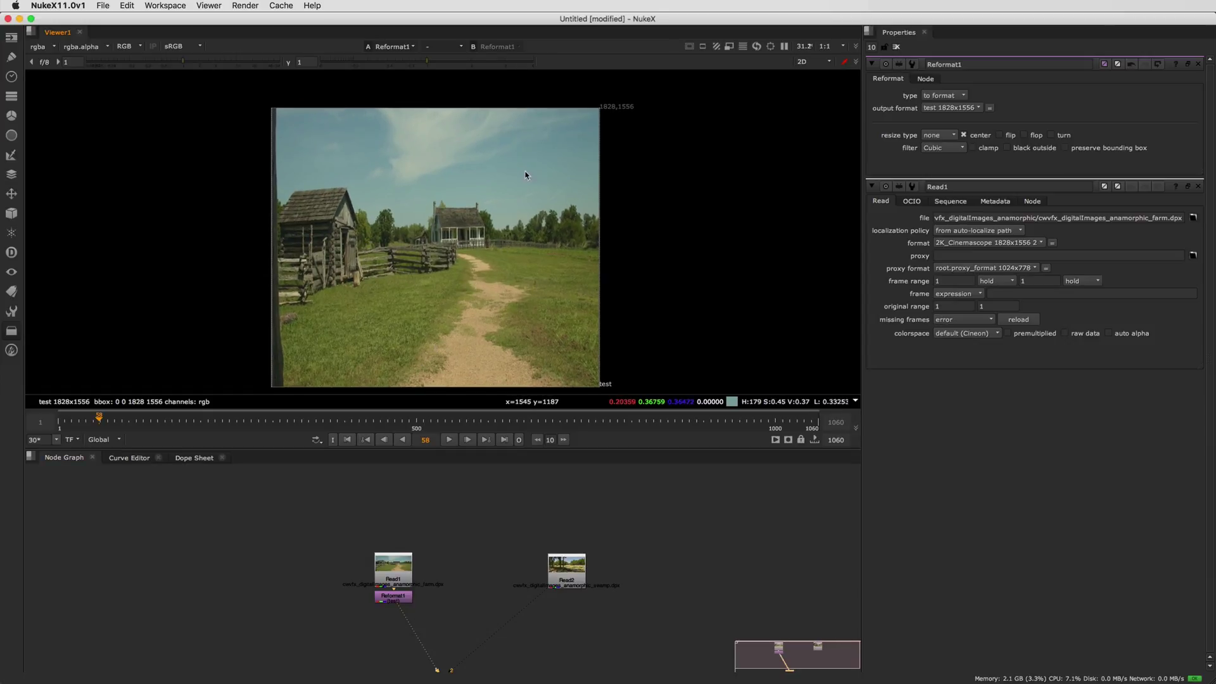
{"action": "scroll", "coordinate": [496, 258], "scroll_direction": "down", "scroll_amount": 1}
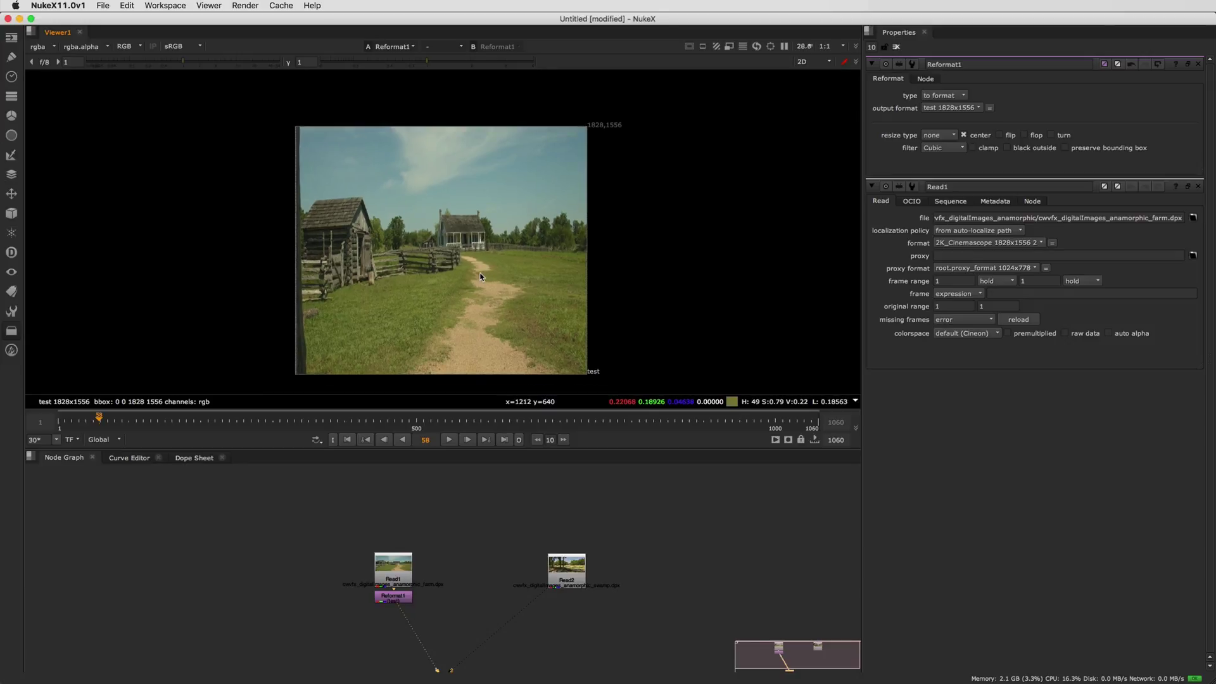
{"action": "scroll", "coordinate": [489, 196], "scroll_direction": "down", "scroll_amount": 1}
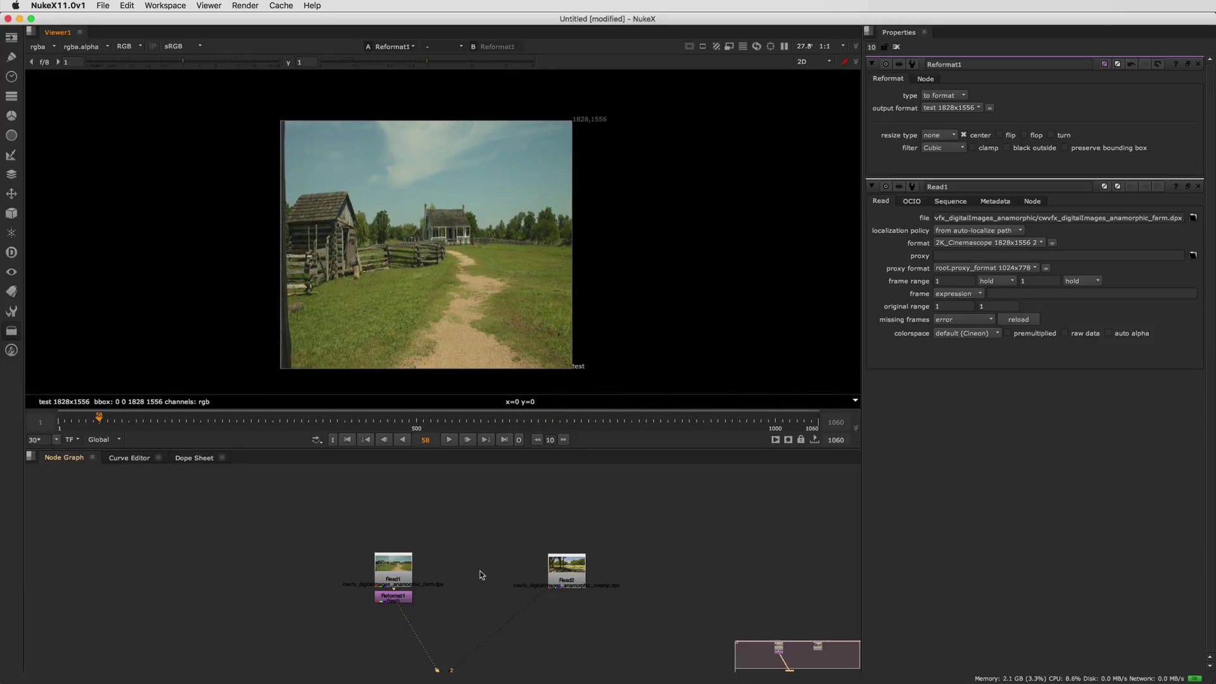
Step: Show the original farm Read node's output in the viewer
{"action": "left_click", "coordinate": [406, 578]}
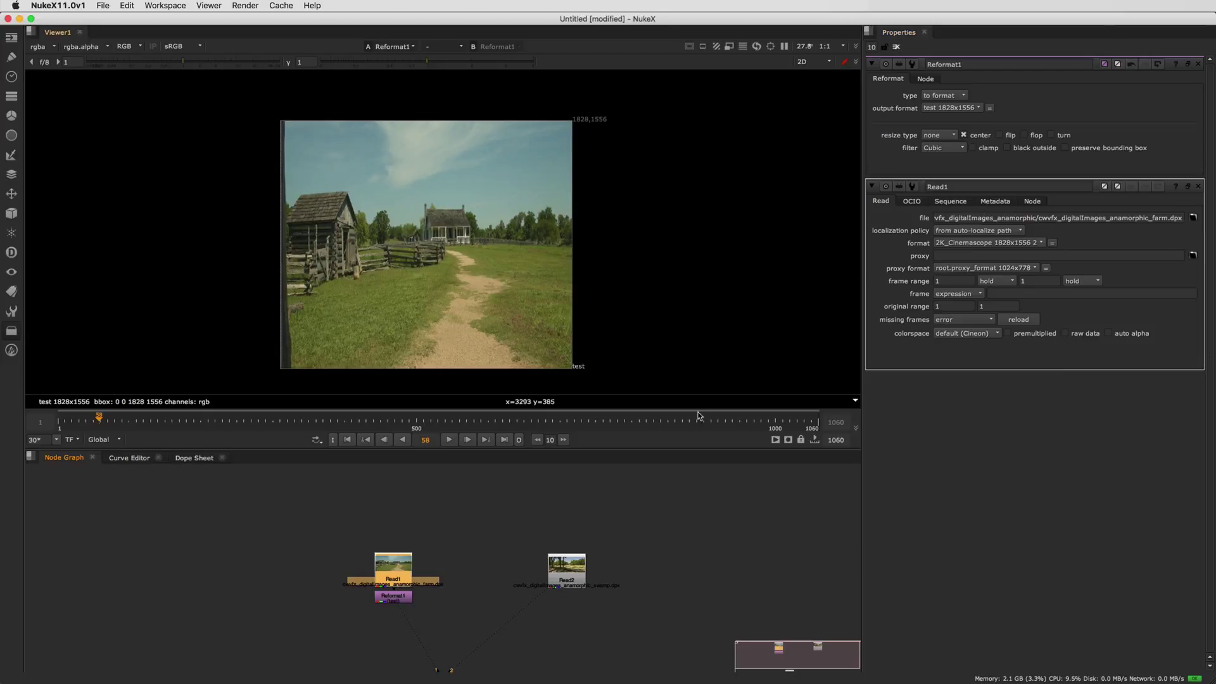
{"action": "key", "text": "1"}
{"action": "left_click", "coordinate": [388, 519]}
{"action": "scroll", "coordinate": [463, 255], "scroll_direction": "up", "scroll_amount": 4}
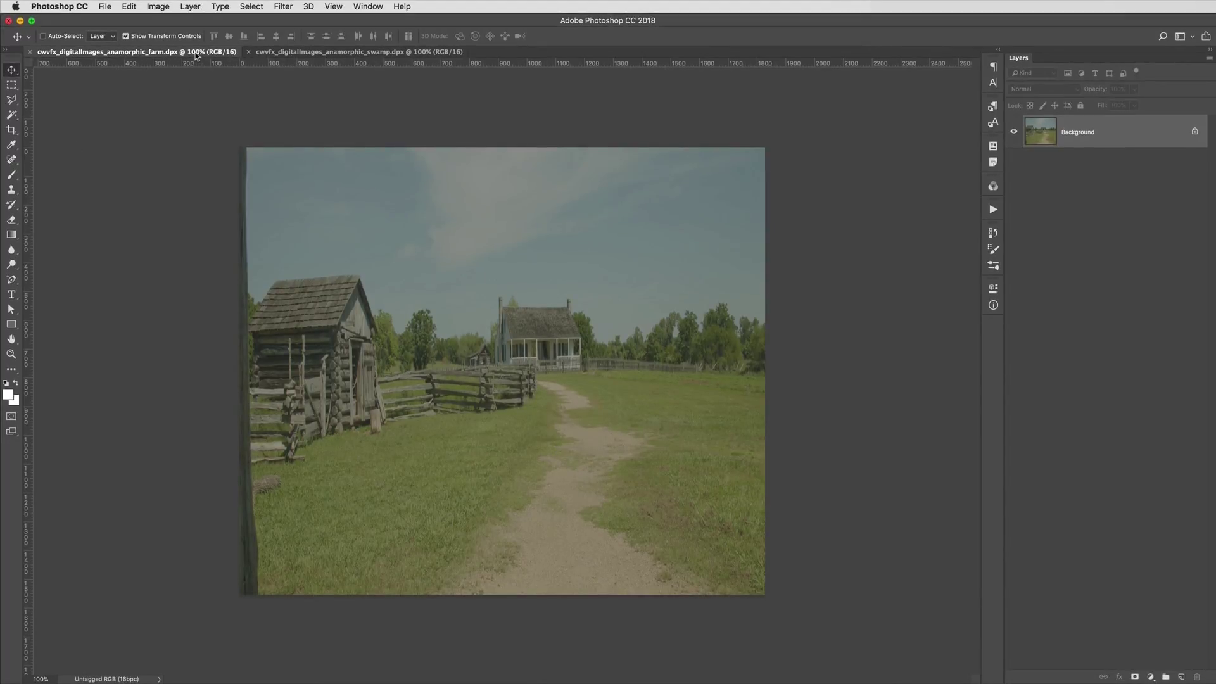
Step: Check the swamp tab, then zoom the farm frame to pixel level and back to 100%
{"action": "left_click", "coordinate": [280, 52]}
{"action": "left_click", "coordinate": [197, 52]}
{"action": "key", "text": "super+plus"}
{"action": "key", "text": "super+plus"}
{"action": "key", "text": "super+plus"}
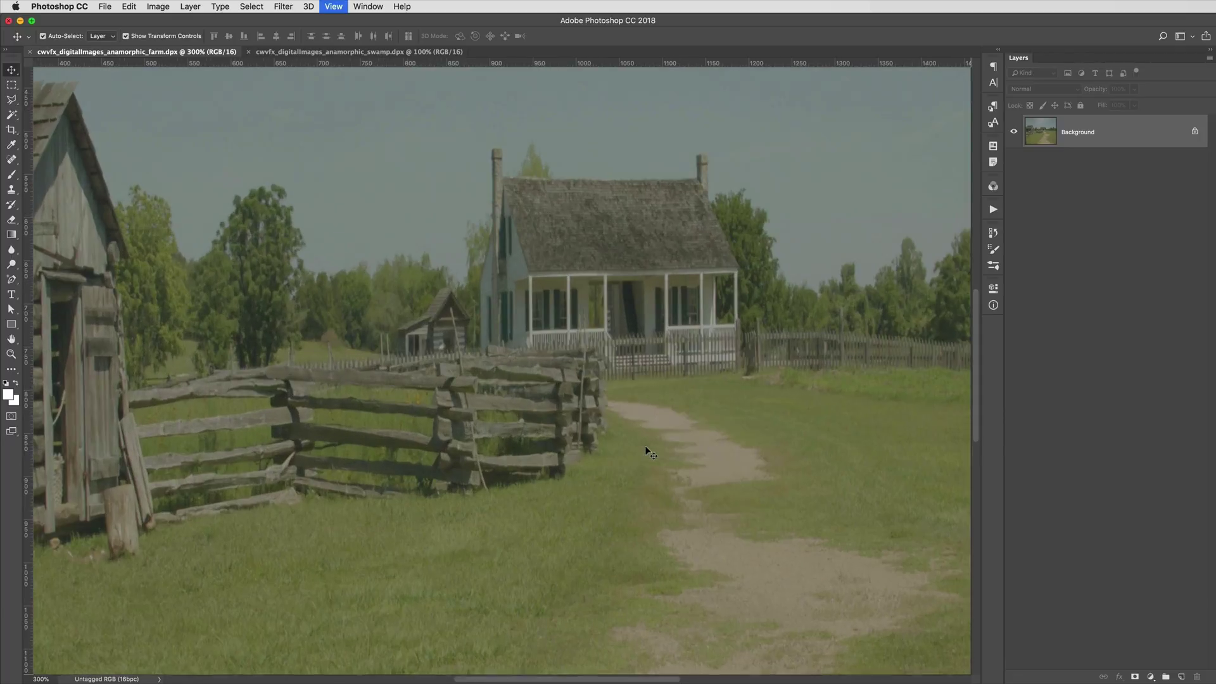
{"action": "key", "text": "super+plus"}
{"action": "key", "text": "super+plus"}
{"action": "key", "text": "super+plus"}
{"action": "key", "text": "super+plus"}
{"action": "key", "text": "super+plus"}
{"action": "key", "text": "super+plus"}
{"action": "key", "text": "super+plus"}
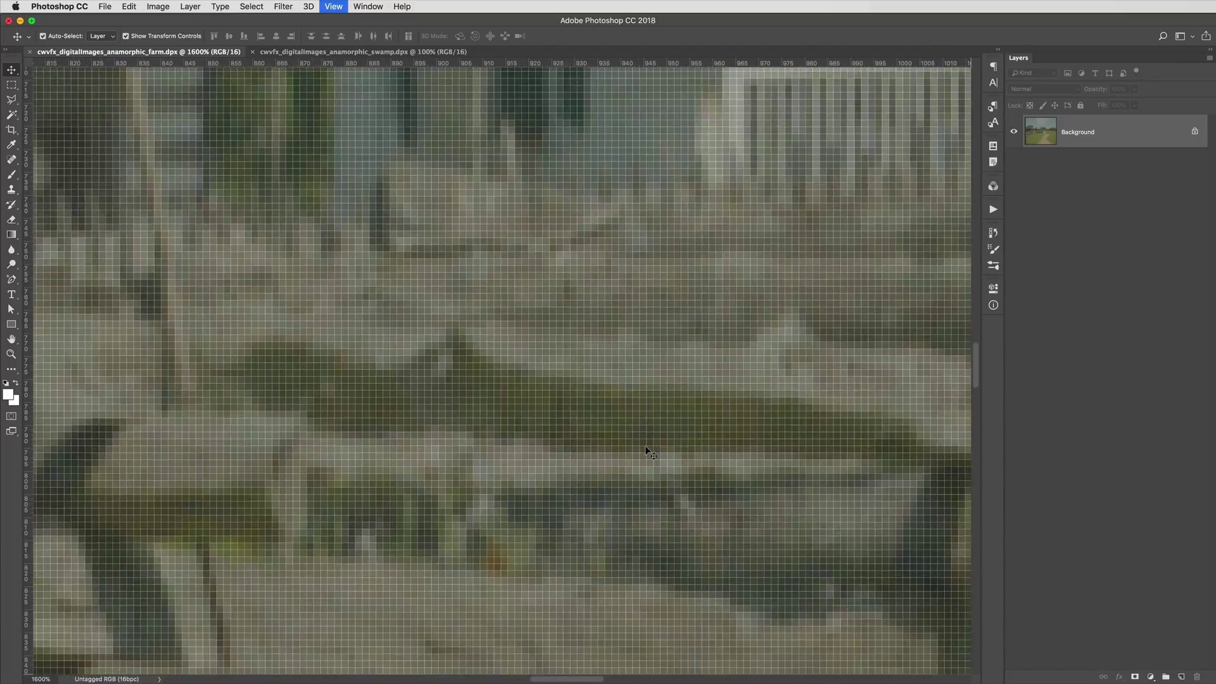
{"action": "key", "text": "super+plus"}
{"action": "key", "text": "super+minus"}
{"action": "key", "text": "super+minus"}
{"action": "key", "text": "super+minus"}
{"action": "key", "text": "super+minus"}
{"action": "key", "text": "super+minus"}
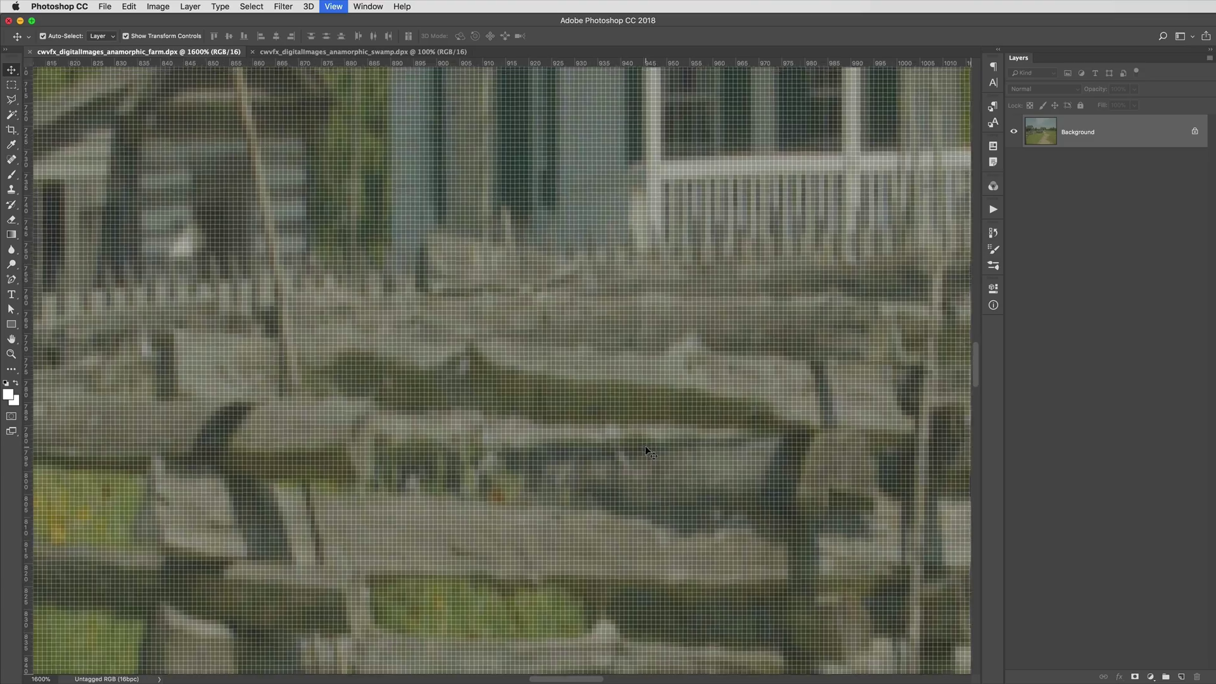
{"action": "key", "text": "super+minus"}
{"action": "key", "text": "super+minus"}
{"action": "key", "text": "super+minus"}
{"action": "key", "text": "super+minus"}
{"action": "key", "text": "super+minus"}
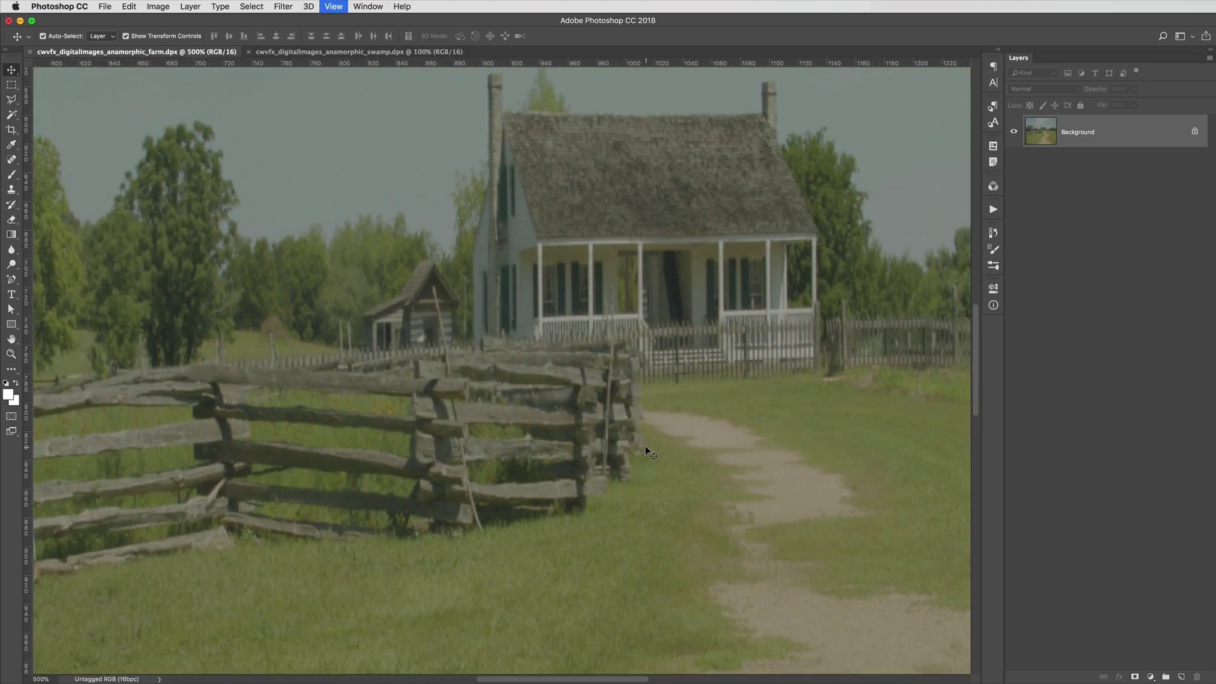
{"action": "key", "text": "super+minus"}
{"action": "key", "text": "super+minus"}
{"action": "key", "text": "super+minus"}
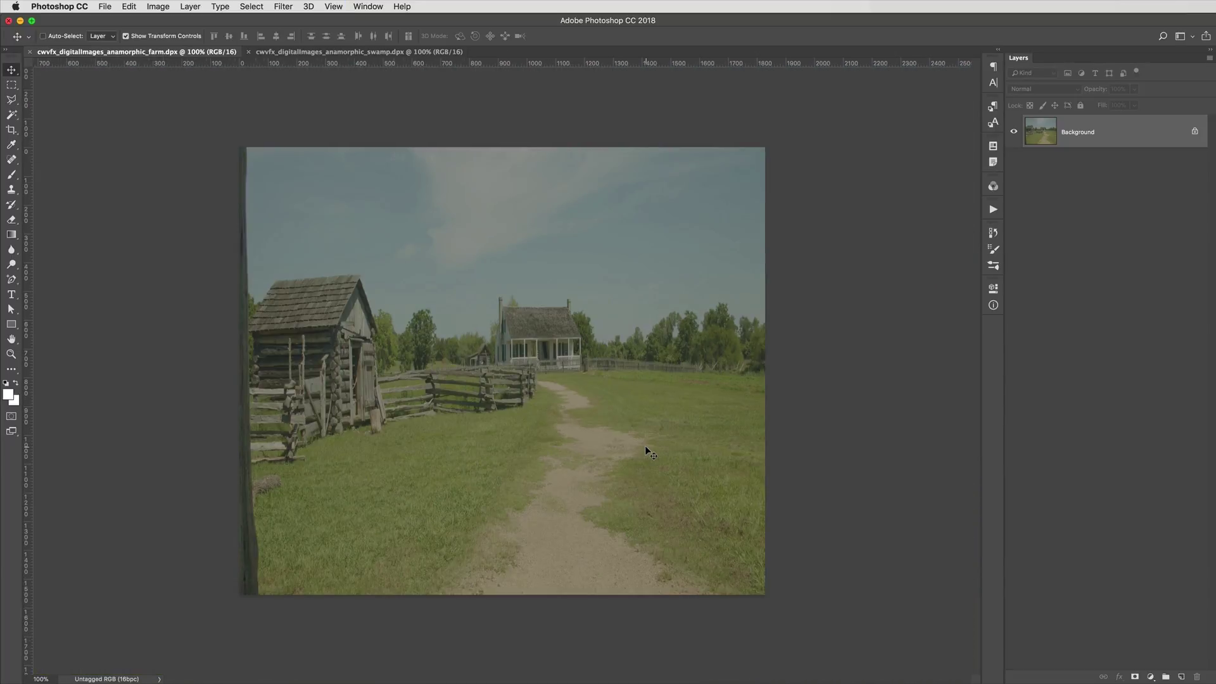
Step: Display the farm frame at Anamorphic 2:1 pixel aspect and zoom out to see it widened
{"action": "left_click", "coordinate": [333, 7]}
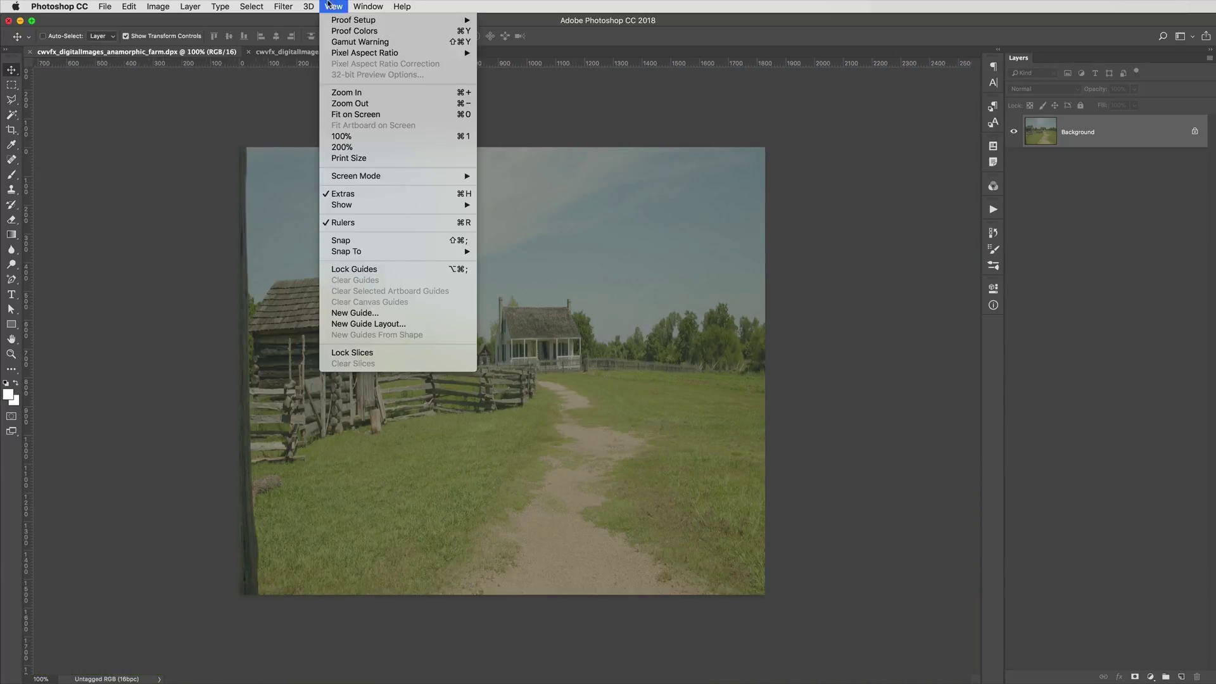
{"action": "mouse_move", "coordinate": [365, 53]}
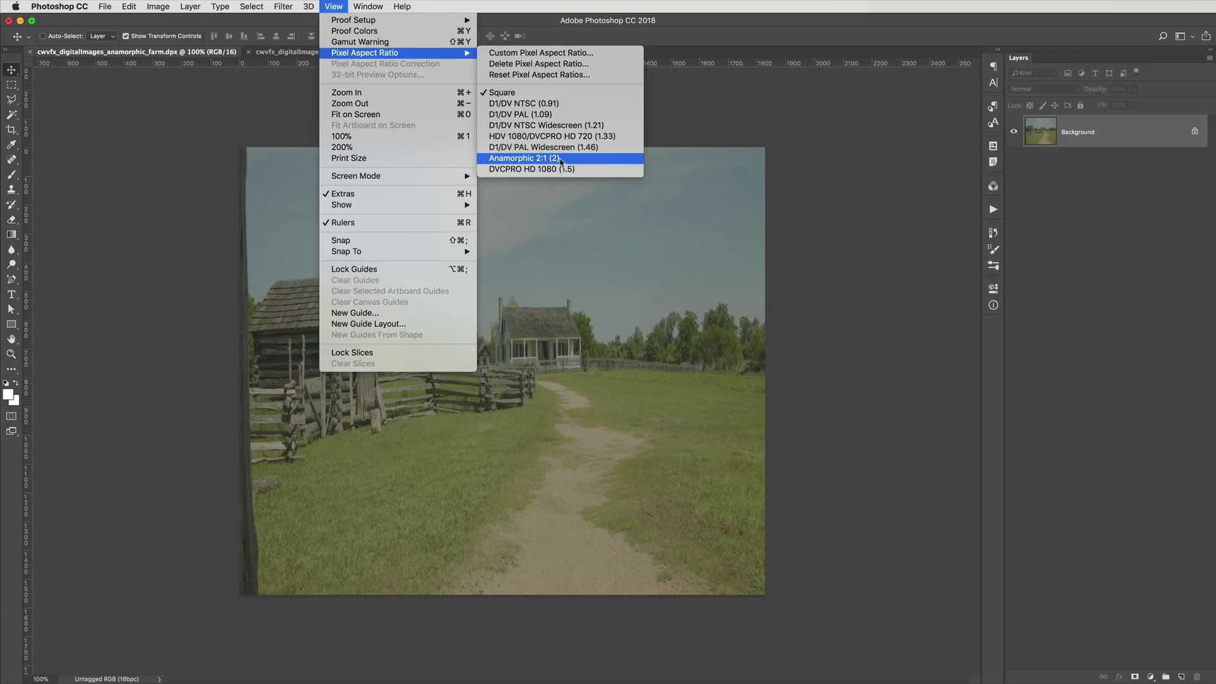
{"action": "left_click", "coordinate": [560, 159]}
{"action": "key", "text": "super+minus"}
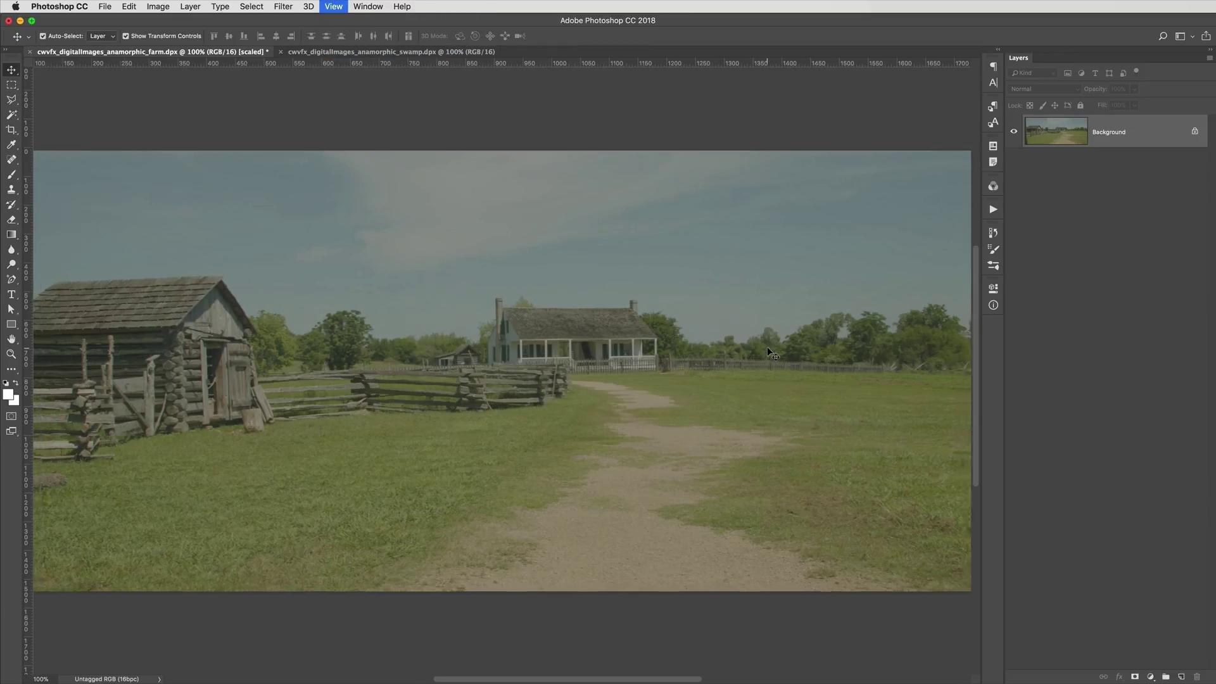
Step: Give the swamp frame Anamorphic 2:1 pixel aspect, then zoom in on its stretched pixels
{"action": "left_click", "coordinate": [389, 52]}
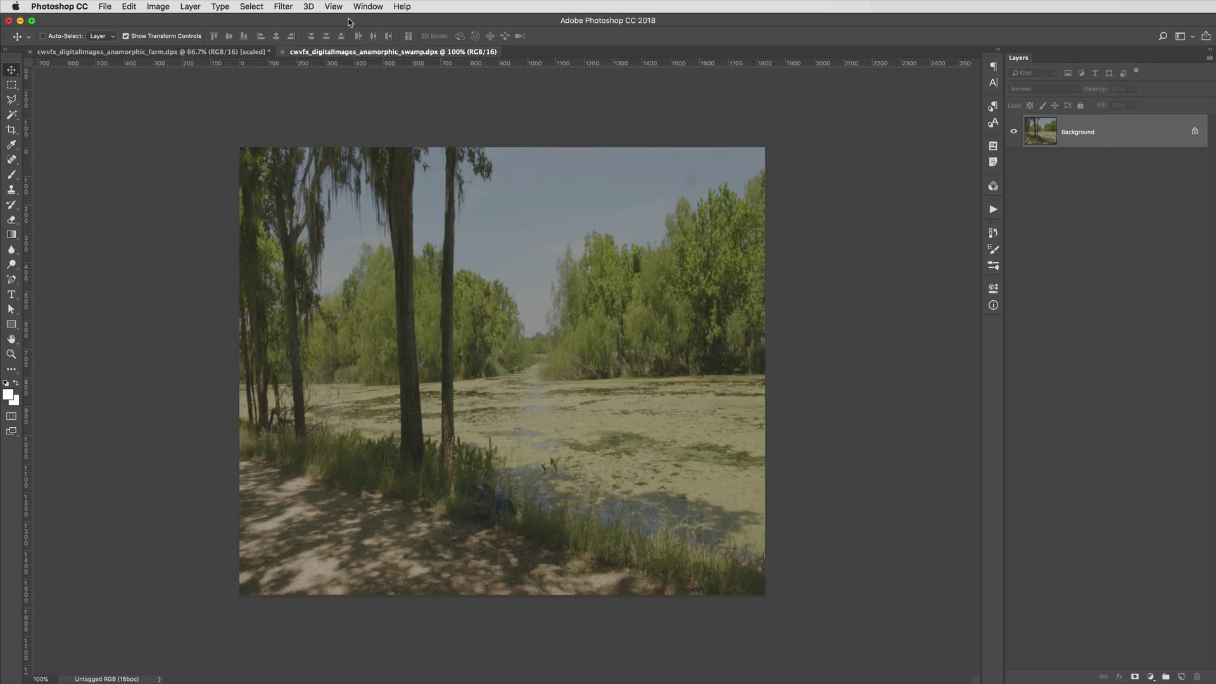
{"action": "left_click", "coordinate": [335, 7]}
{"action": "mouse_move", "coordinate": [364, 53]}
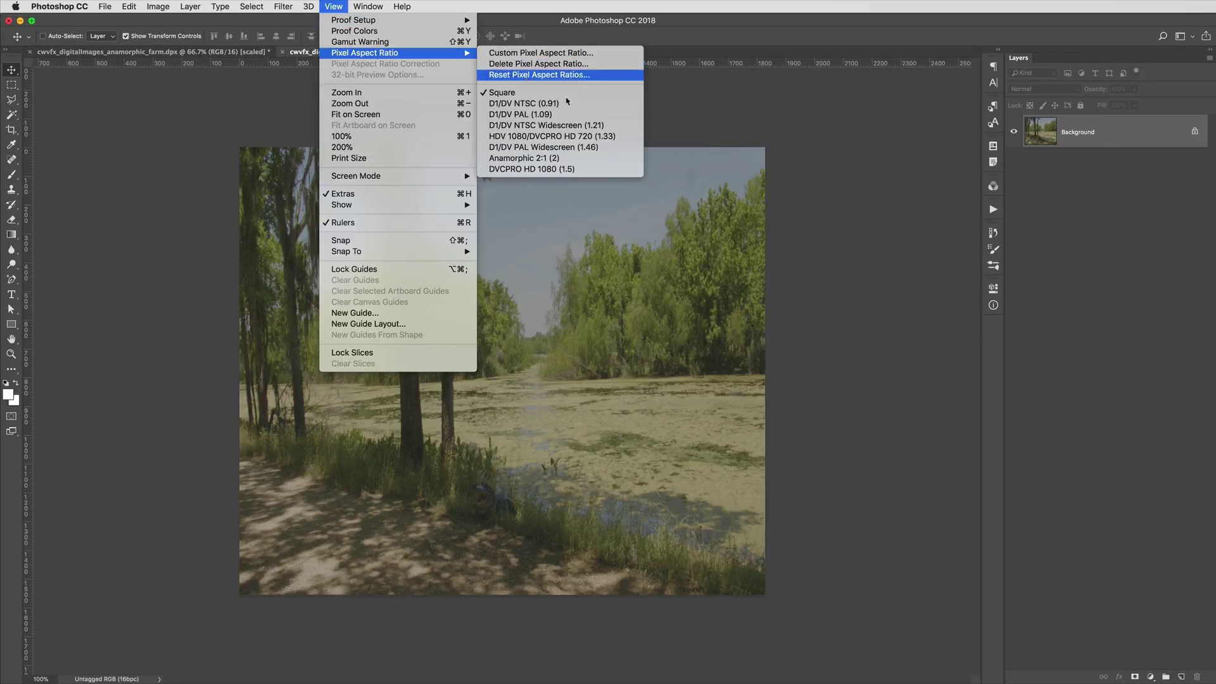
{"action": "left_click", "coordinate": [551, 158]}
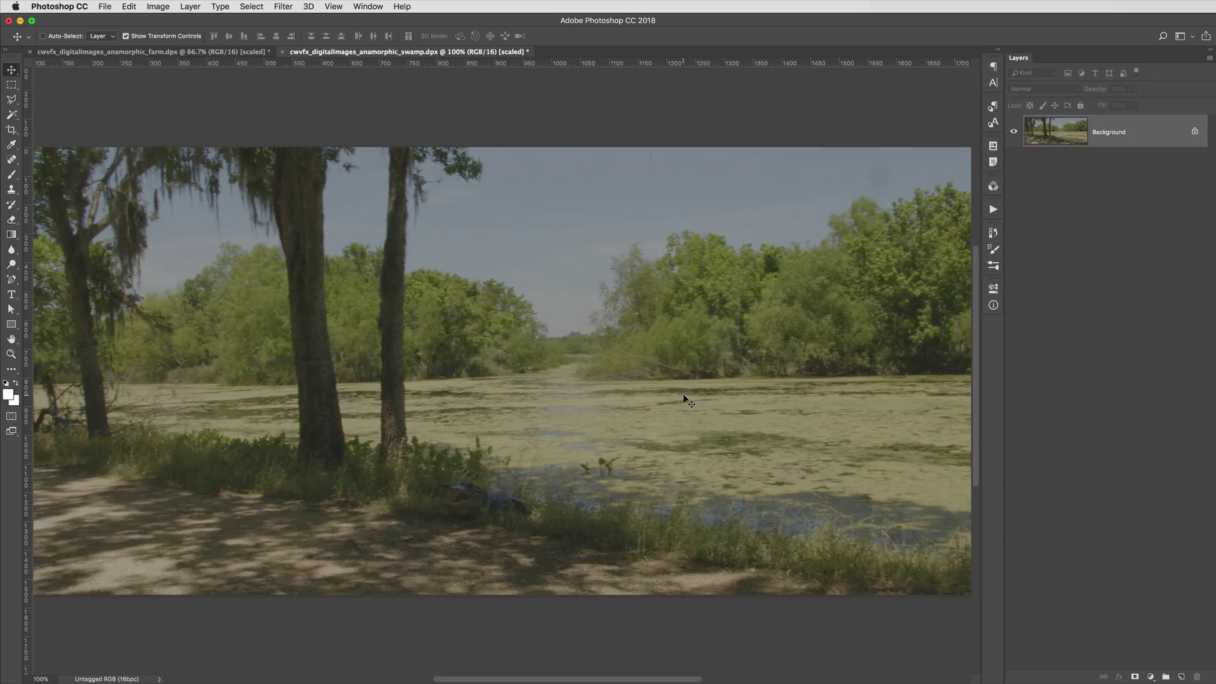
{"action": "key", "text": "super+minus"}
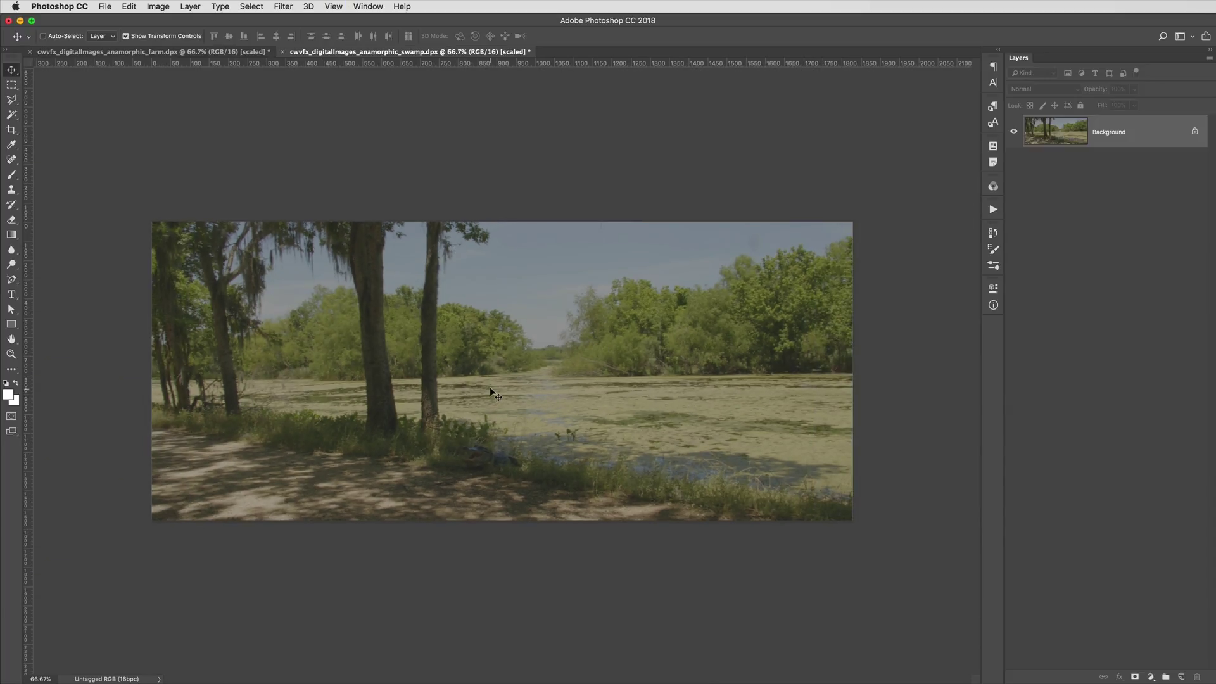
{"action": "key", "text": "super+equal"}
{"action": "key", "text": "super+equal"}
{"action": "key", "text": "super+equal"}
{"action": "key", "text": "super+equal"}
{"action": "key", "text": "super+equal"}
{"action": "key", "text": "super+equal"}
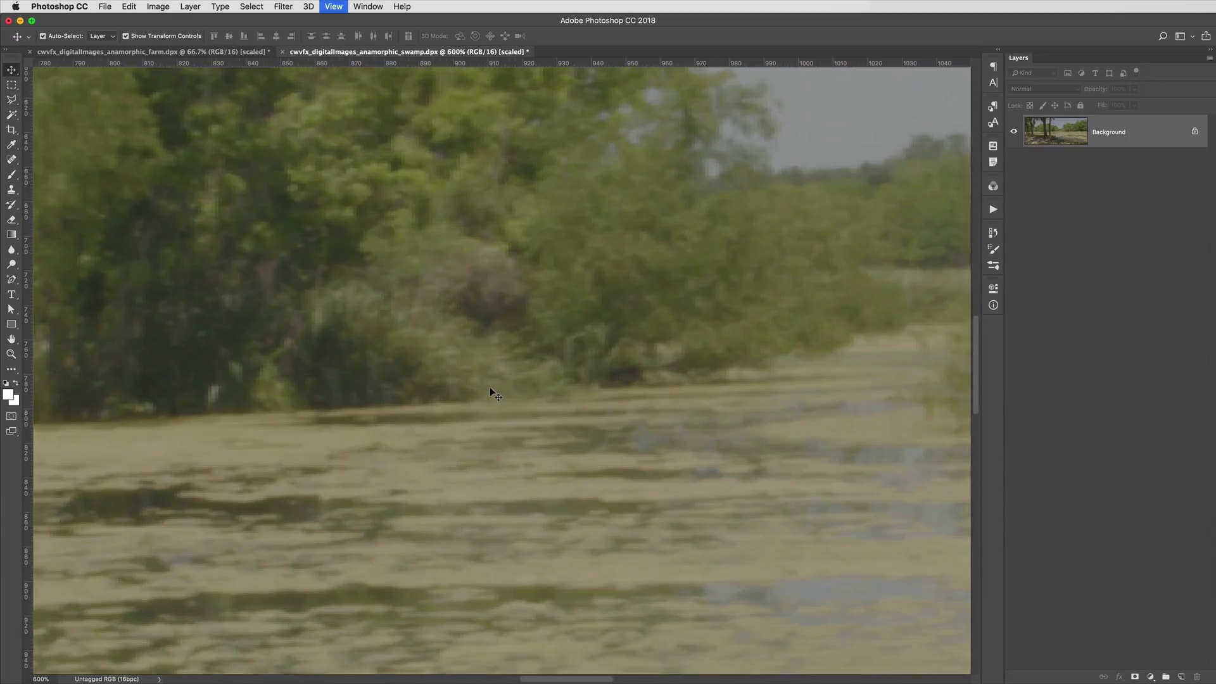
{"action": "key", "text": "super+equal"}
{"action": "key", "text": "super+equal"}
{"action": "key", "text": "super+equal"}
{"action": "key", "text": "super+equal"}
{"action": "key", "text": "super+equal"}
{"action": "key", "text": "super+equal"}
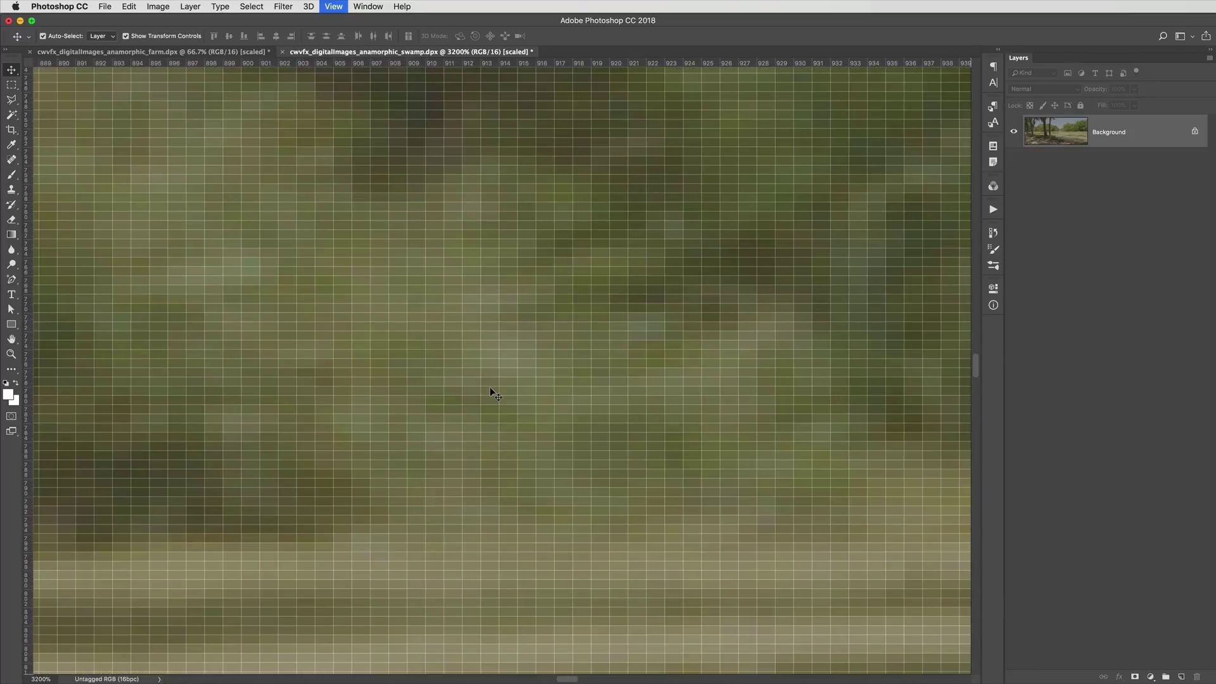
{"action": "key", "text": "super+equal"}
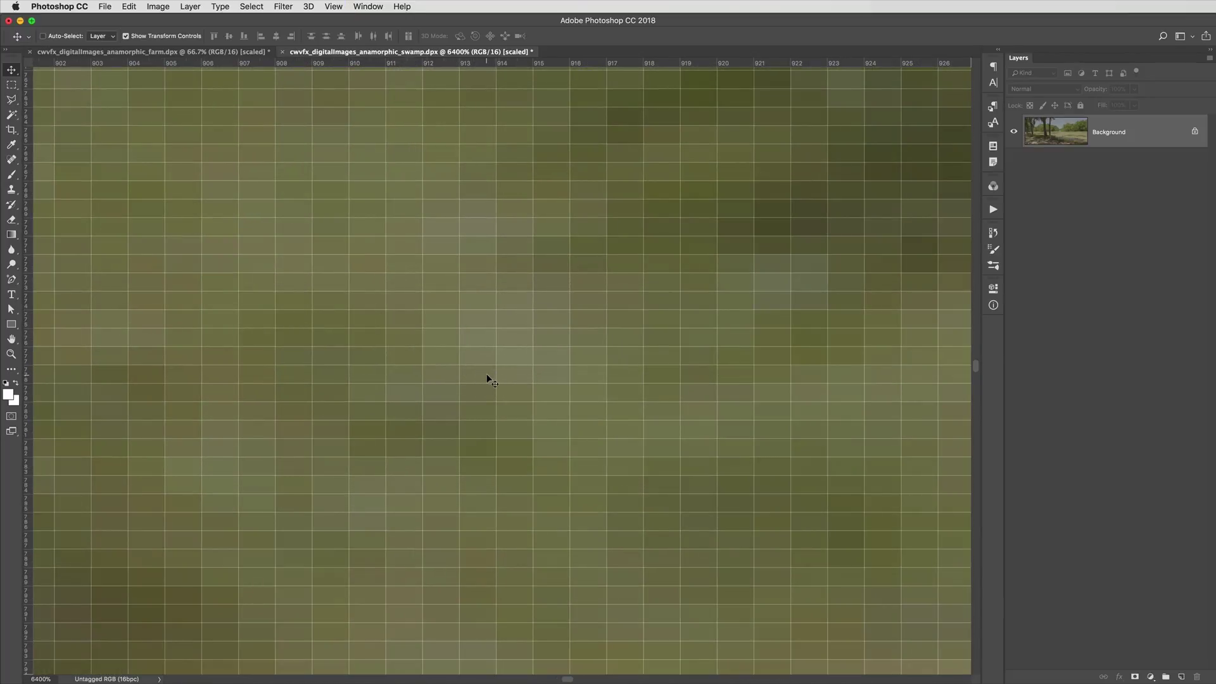